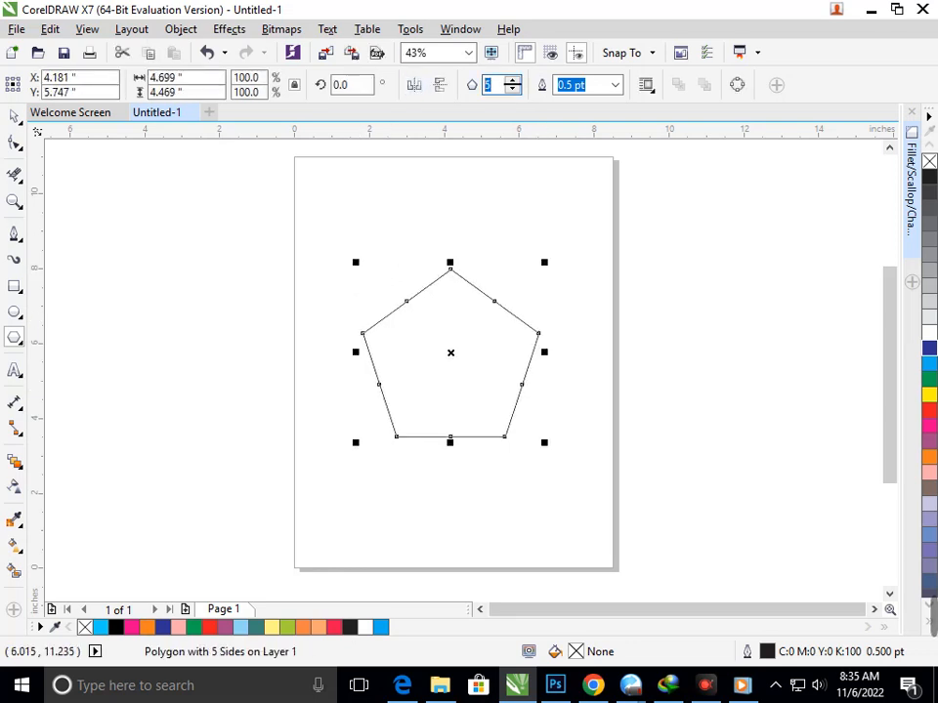
Step: Reduce the pentagon to three sides and round its corners with a 0.26" fillet
{"action": "type", "text": "3"}
{"action": "key", "text": "Return"}
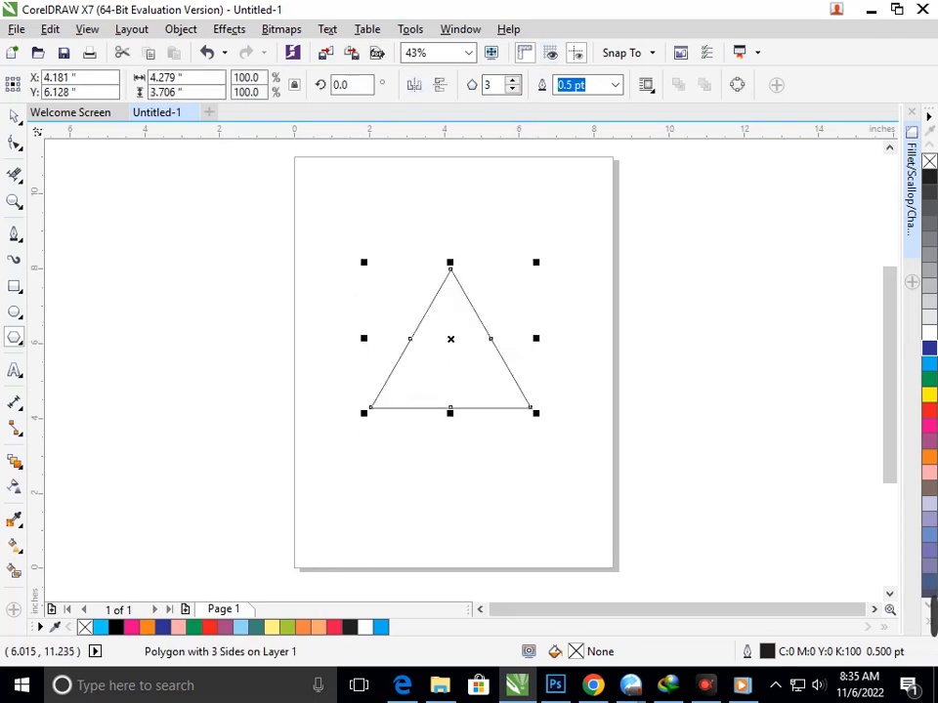
{"action": "left_click", "coordinate": [460, 28]}
{"action": "mouse_move", "coordinate": [486, 269]}
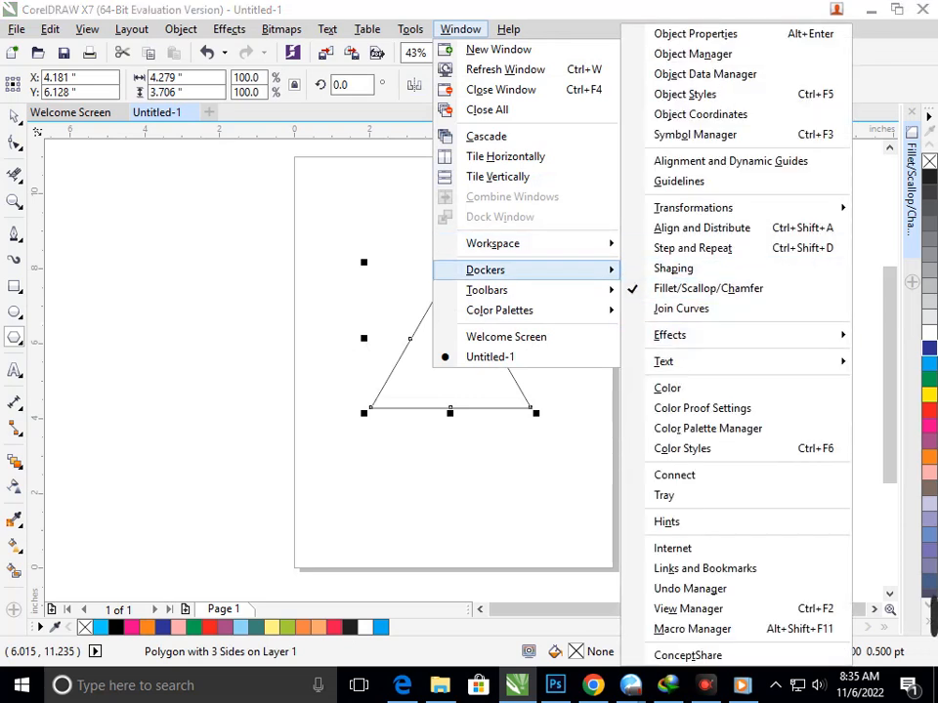
{"action": "left_click", "coordinate": [708, 289]}
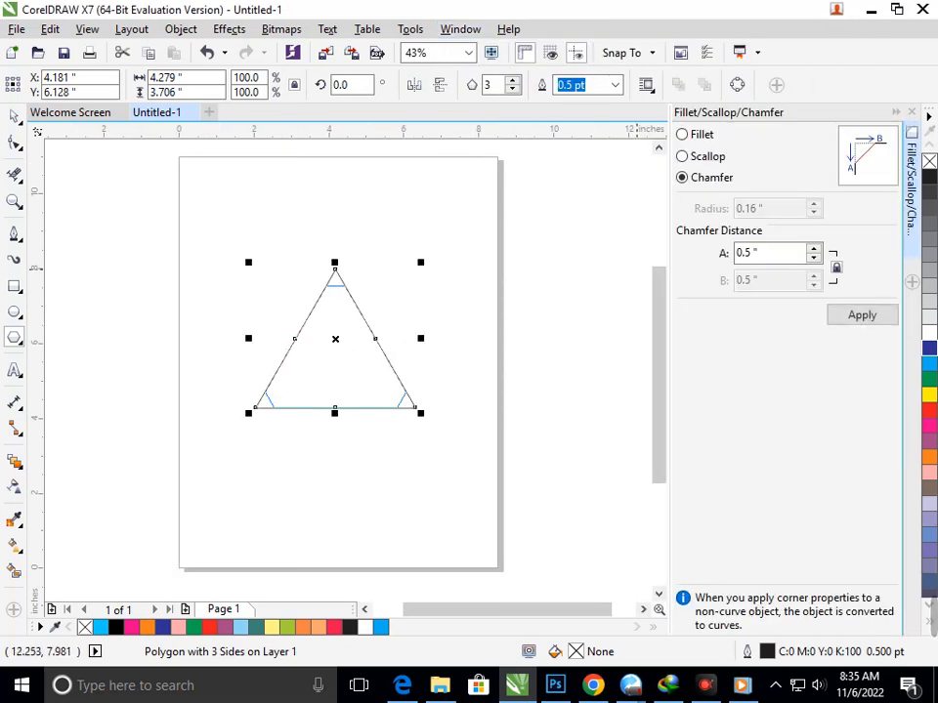
{"action": "left_click", "coordinate": [683, 134]}
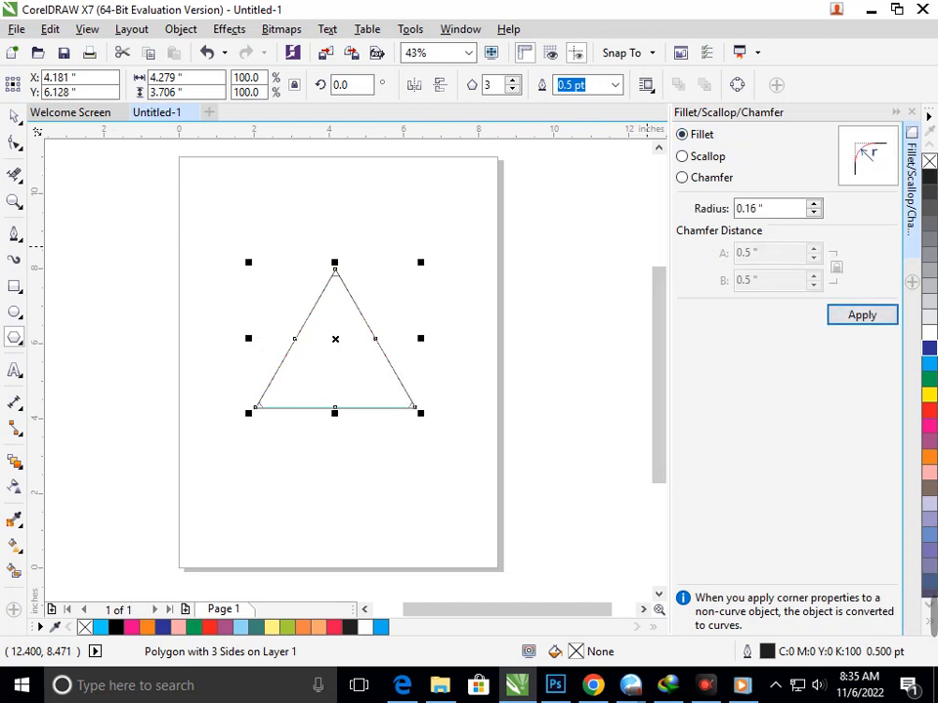
{"action": "left_click", "coordinate": [812, 204]}
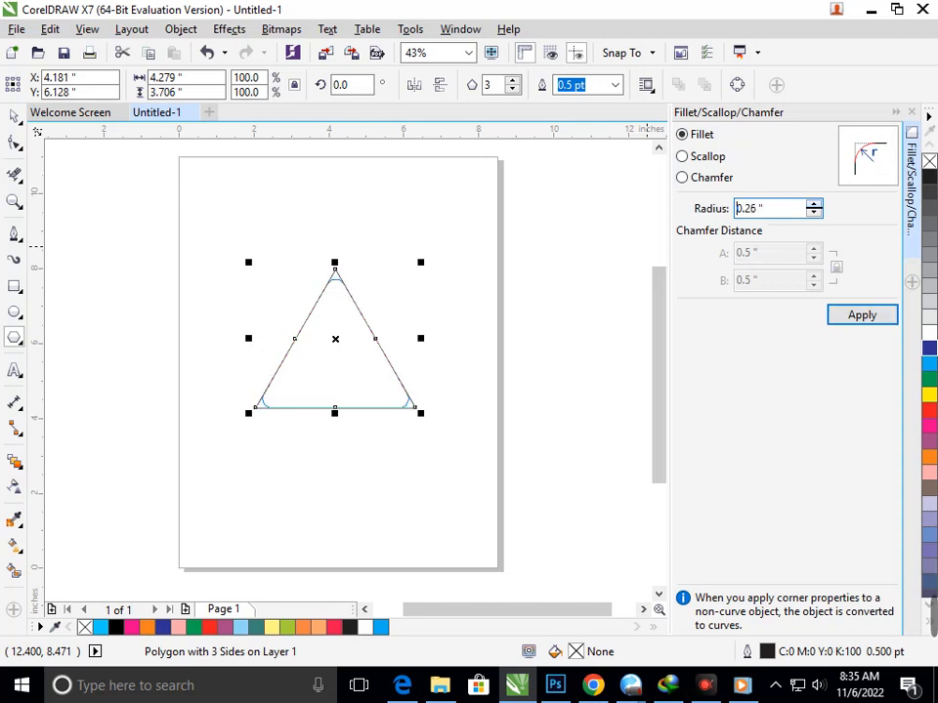
{"action": "left_click", "coordinate": [862, 316]}
{"action": "left_click", "coordinate": [340, 539]}
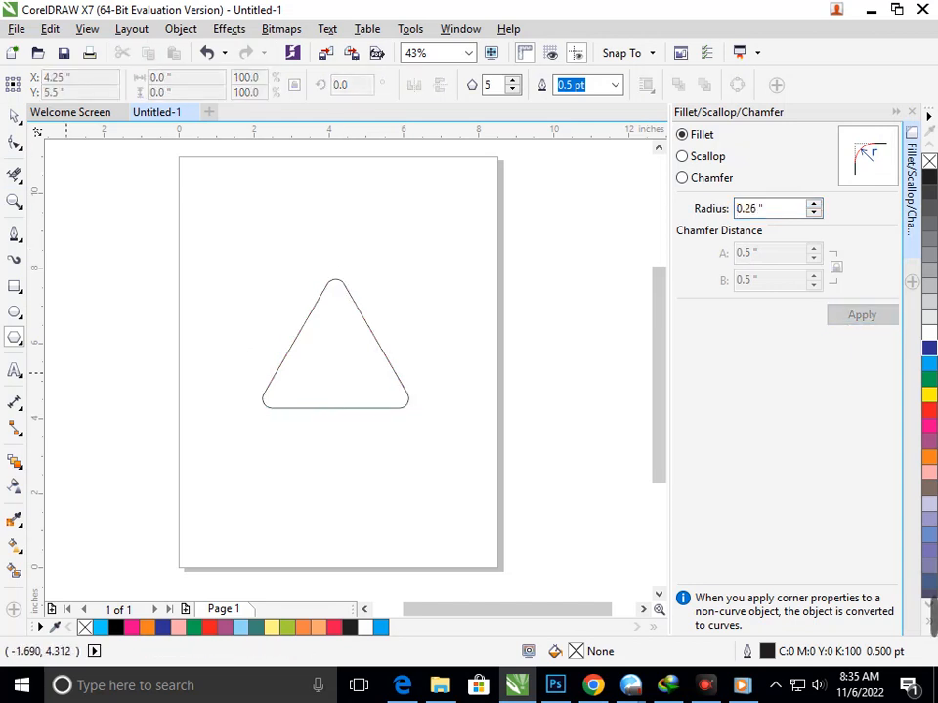
Step: Rotate the rounded triangle to 270° so it points right, and move it right to about X 5.87", Y 6.12"
{"action": "left_click", "coordinate": [14, 116]}
{"action": "left_click", "coordinate": [324, 407]}
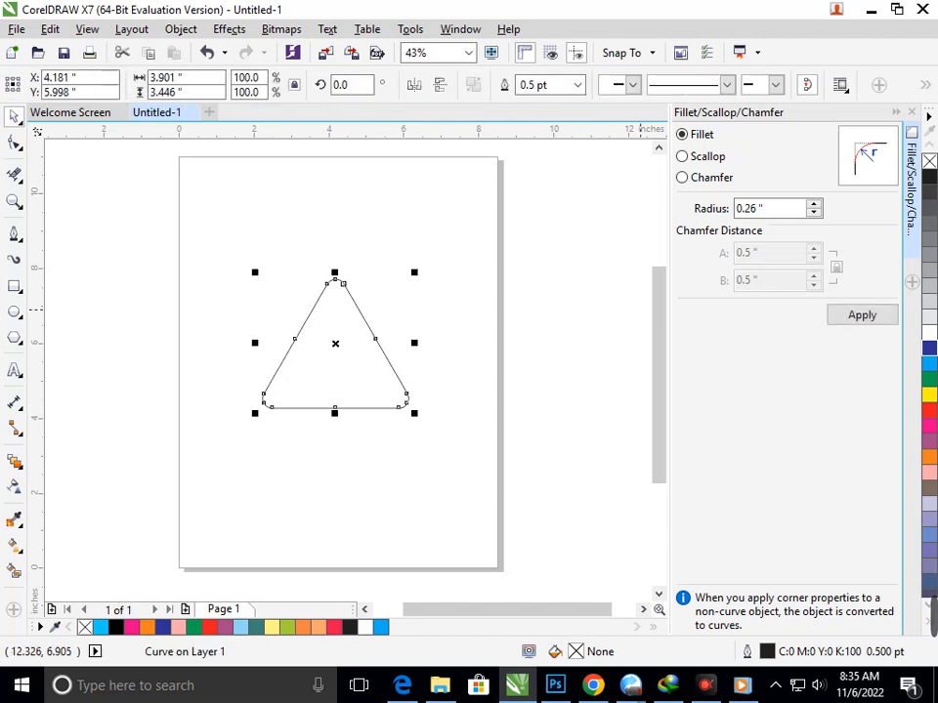
{"action": "left_click", "coordinate": [912, 112]}
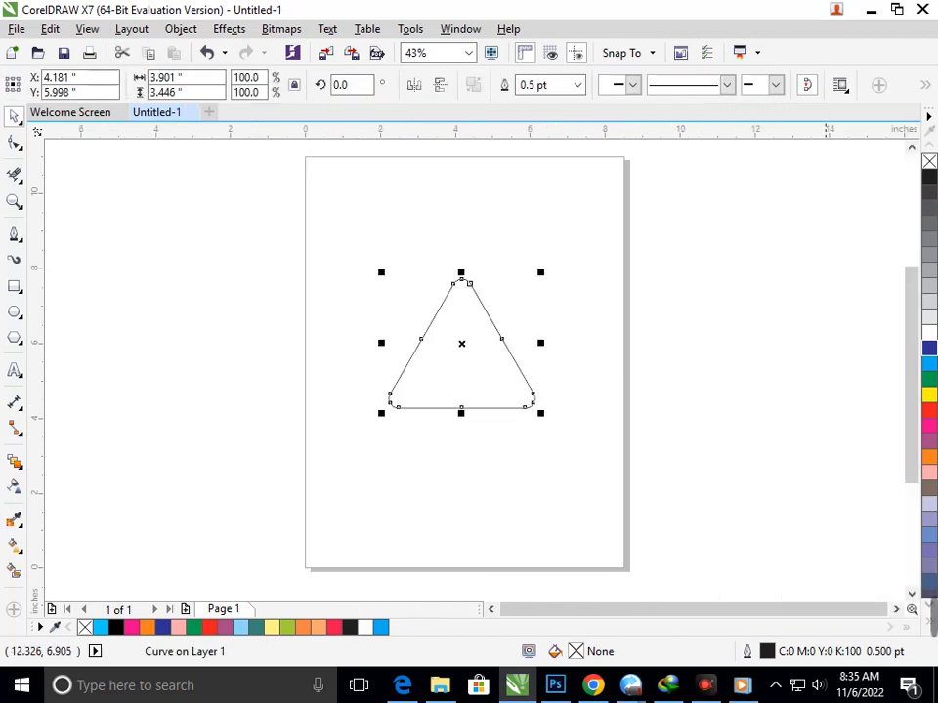
{"action": "left_click", "coordinate": [505, 381]}
{"action": "left_click_drag", "start_coordinate": [544, 414], "coordinate": [392, 415]}
{"action": "left_click", "coordinate": [436, 506]}
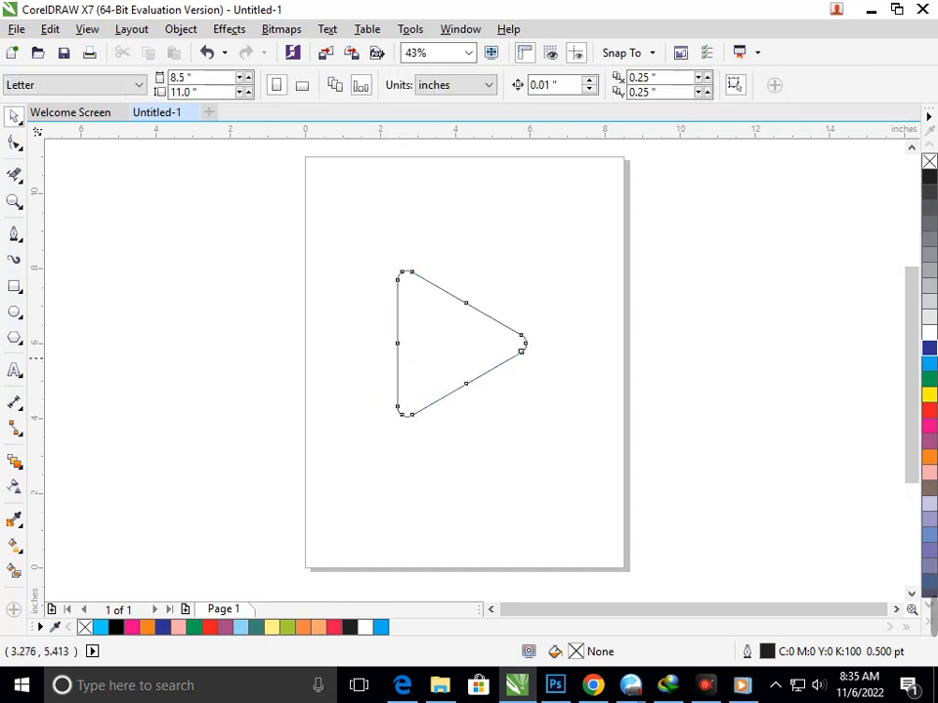
{"action": "left_click_drag", "start_coordinate": [436, 357], "coordinate": [499, 352]}
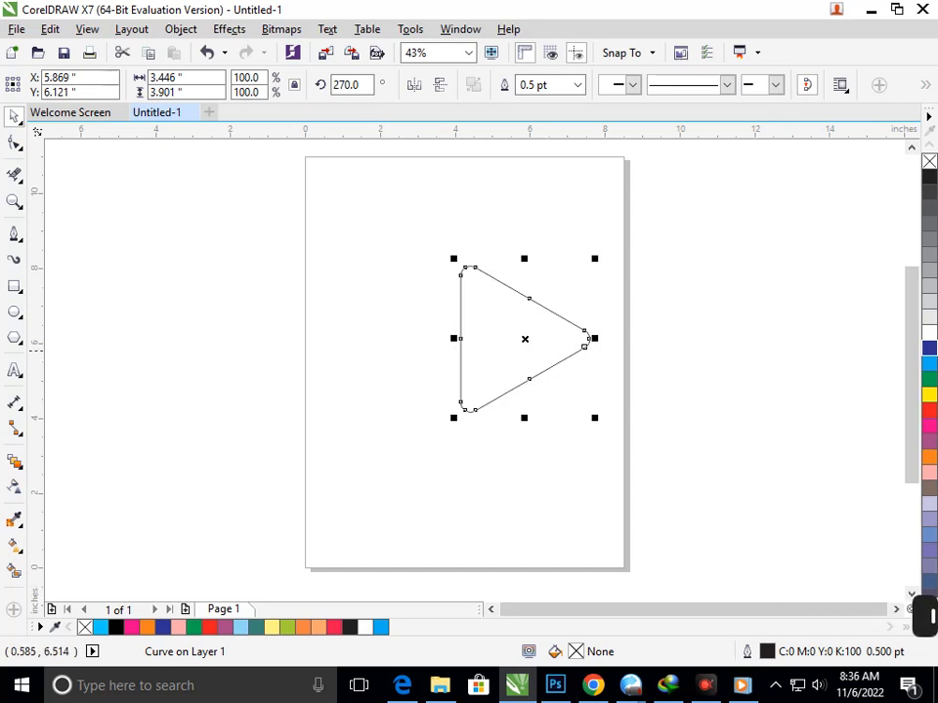
Step: Draw a horizontal line crossing the upper part of the triangle's vertical side and stretch it to about 3.6" long
{"action": "left_click", "coordinate": [13, 235]}
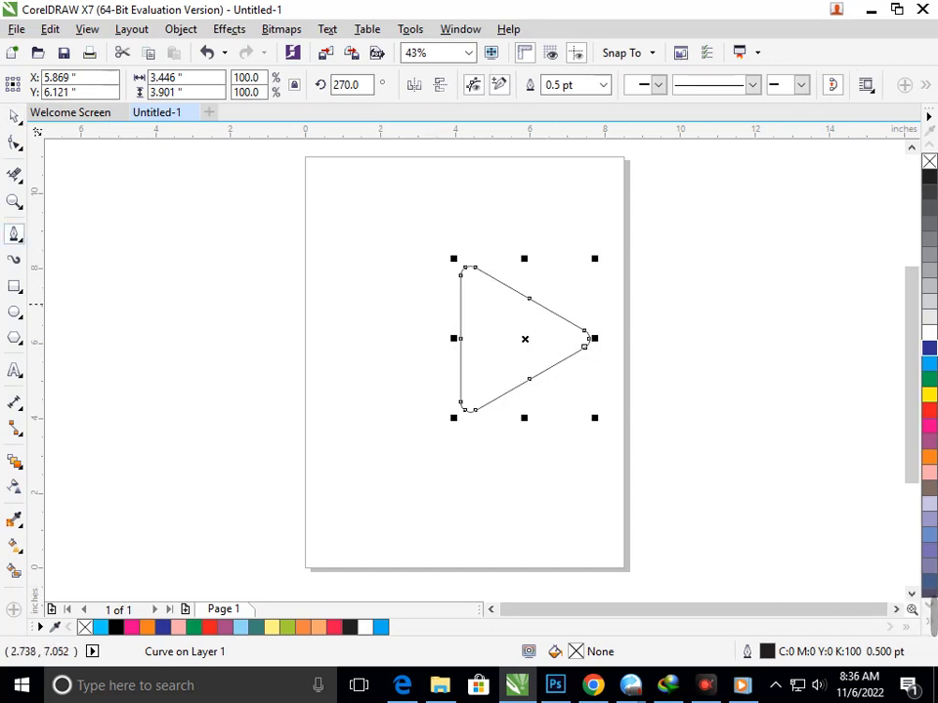
{"action": "left_click", "coordinate": [400, 299]}
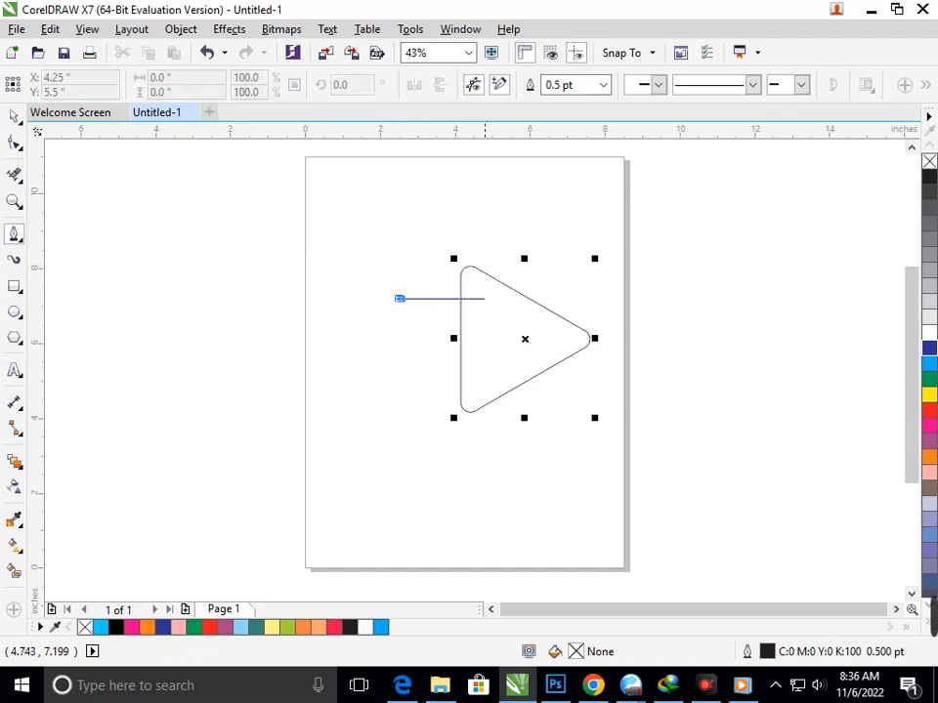
{"action": "left_click", "coordinate": [499, 299]}
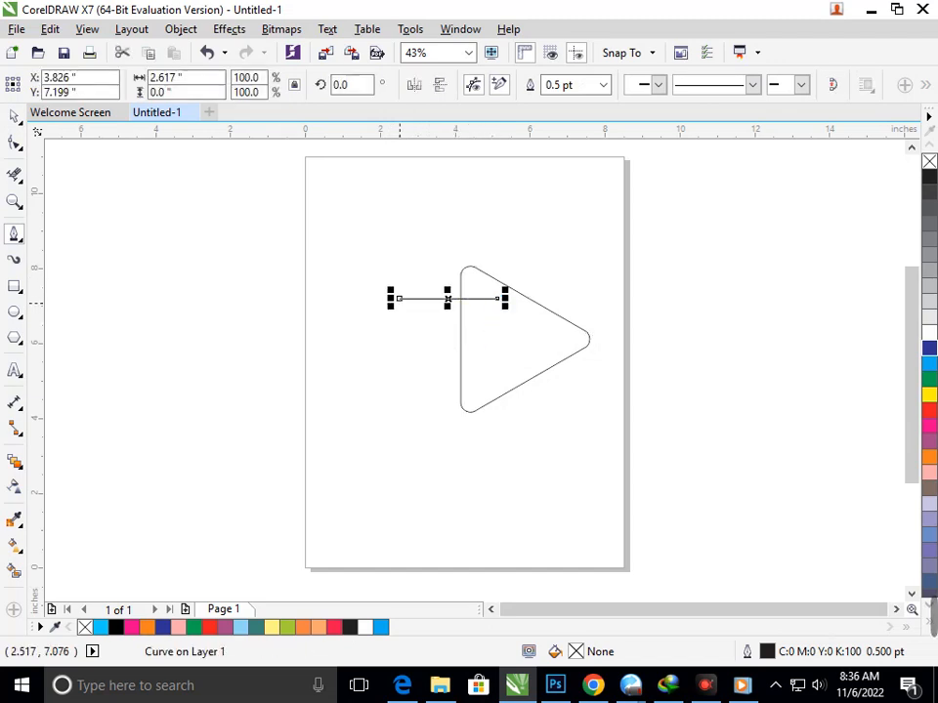
{"action": "left_click_drag", "start_coordinate": [390, 299], "coordinate": [371, 299]}
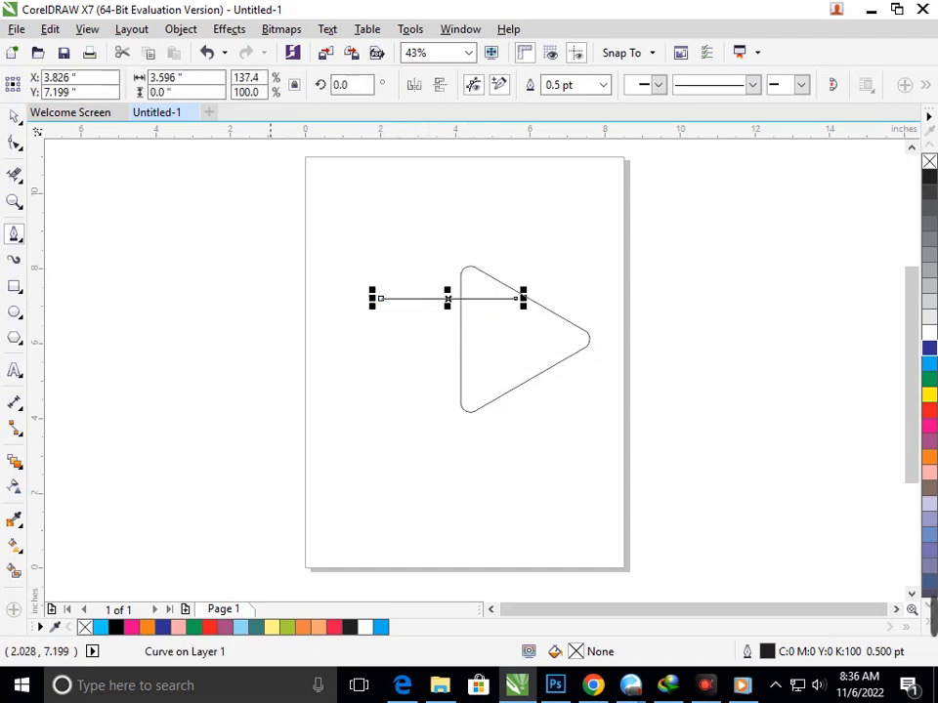
Step: Shift the line slightly left and copy it downward three times at about 0.56" spacing to make four lines
{"action": "left_click", "coordinate": [14, 117]}
{"action": "left_click", "coordinate": [450, 279]}
{"action": "mouse_move", "coordinate": [441, 299]}
{"action": "left_mouse_down"}
{"action": "mouse_move", "coordinate": [413, 299]}
{"action": "mouse_move", "coordinate": [432, 320]}
{"action": "left_mouse_up"}
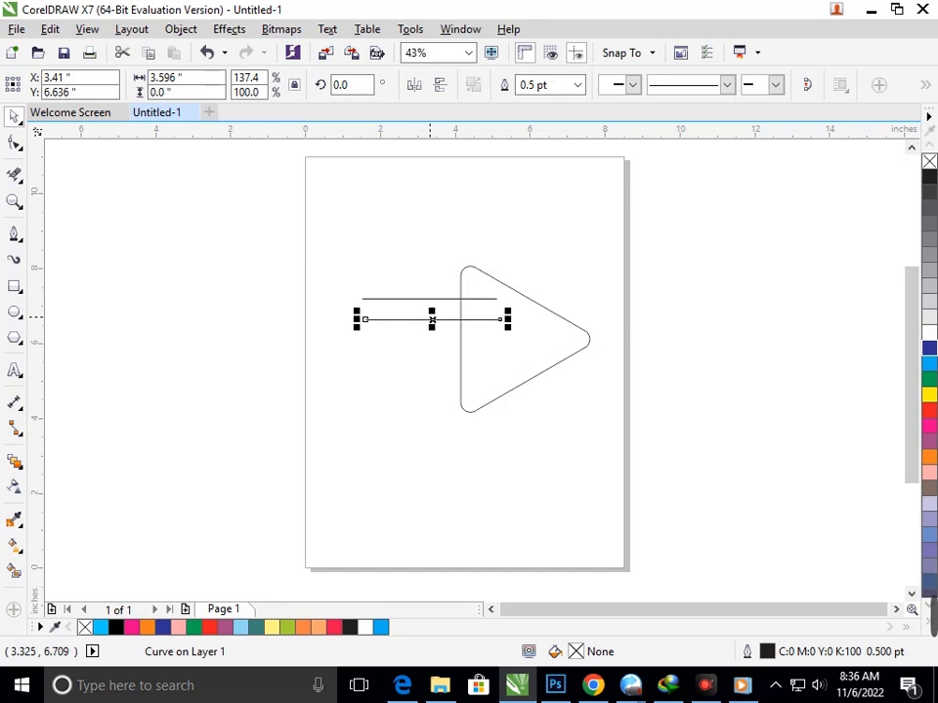
{"action": "key", "text": "ctrl+r"}
{"action": "key", "text": "ctrl+r"}
{"action": "left_click", "coordinate": [421, 476]}
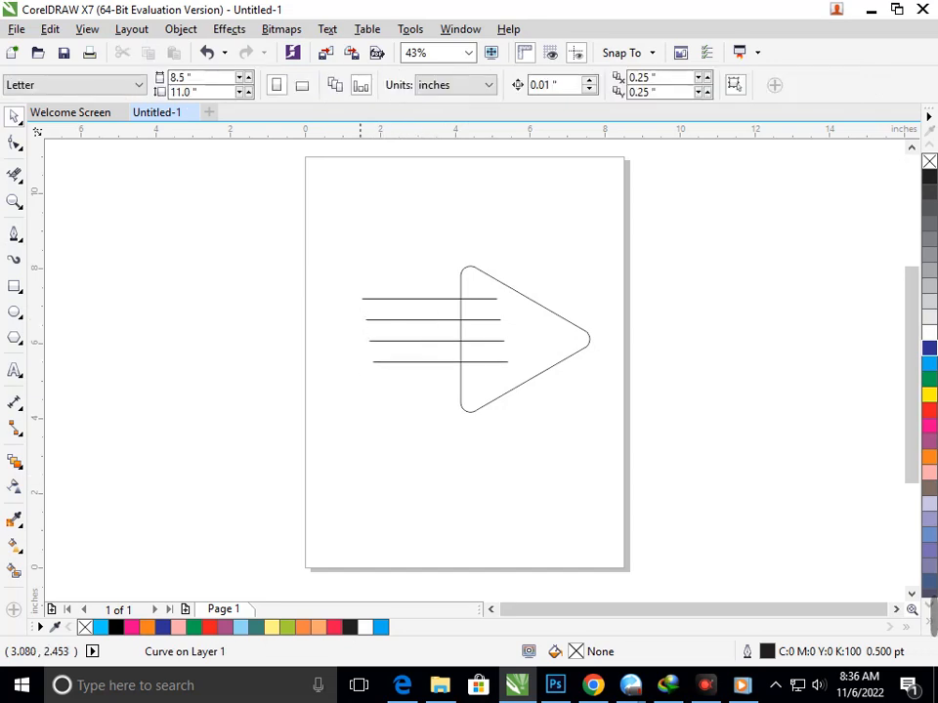
Step: Nudge all four lines slightly left and about 0.2" down, toward the triangle's vertical centre
{"action": "left_click_drag", "start_coordinate": [341, 259], "coordinate": [512, 419]}
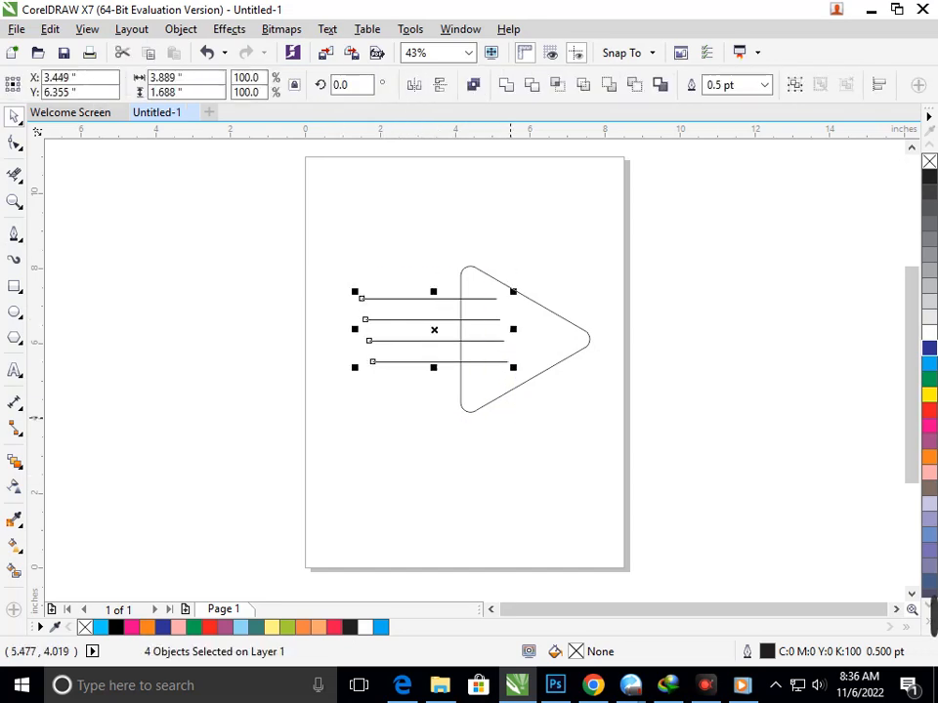
{"action": "key", "text": "Left"}
{"action": "key", "text": "Down"}
{"action": "key", "text": "Down"}
{"action": "key", "text": "Down"}
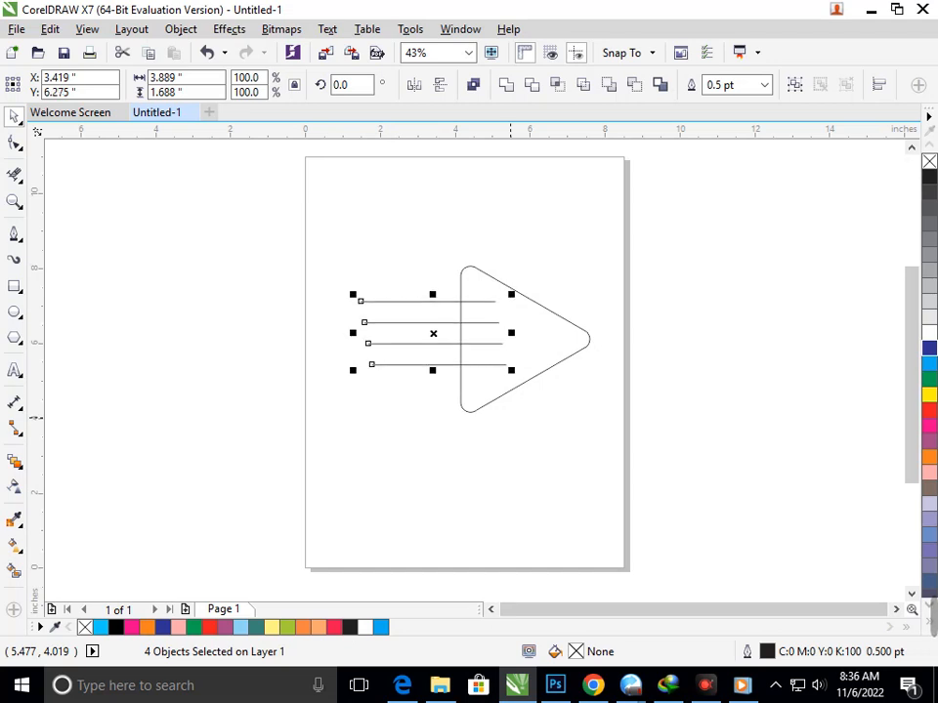
{"action": "key", "text": "Down"}
{"action": "key", "text": "Down"}
{"action": "key", "text": "Down"}
{"action": "key", "text": "Down"}
{"action": "key", "text": "Escape"}
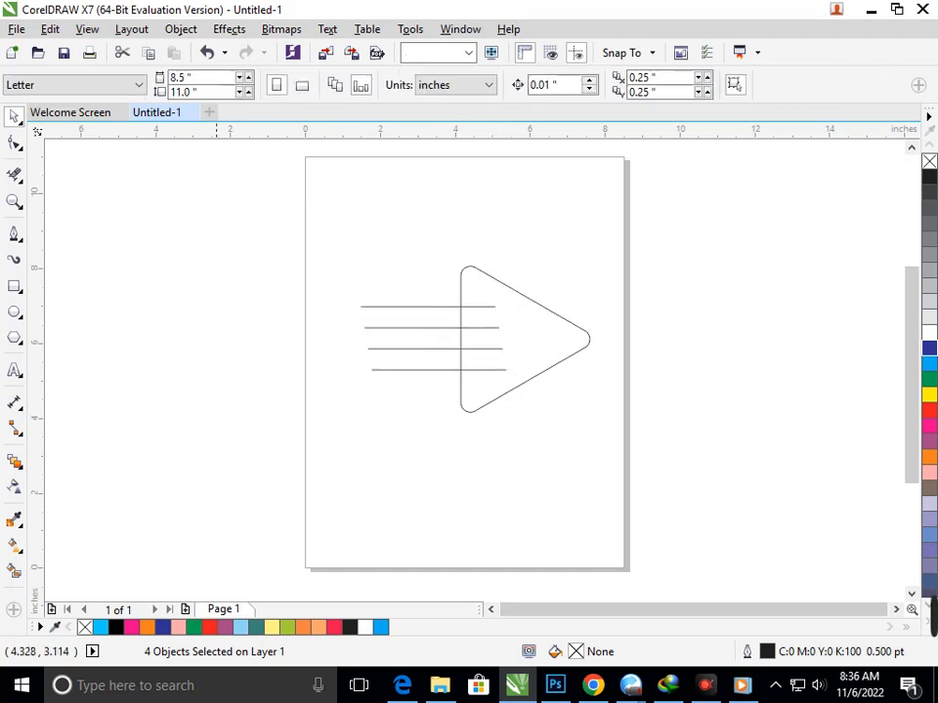
Step: Shorten the top line from its left end so it starts closer to the triangle
{"action": "left_click", "coordinate": [14, 144]}
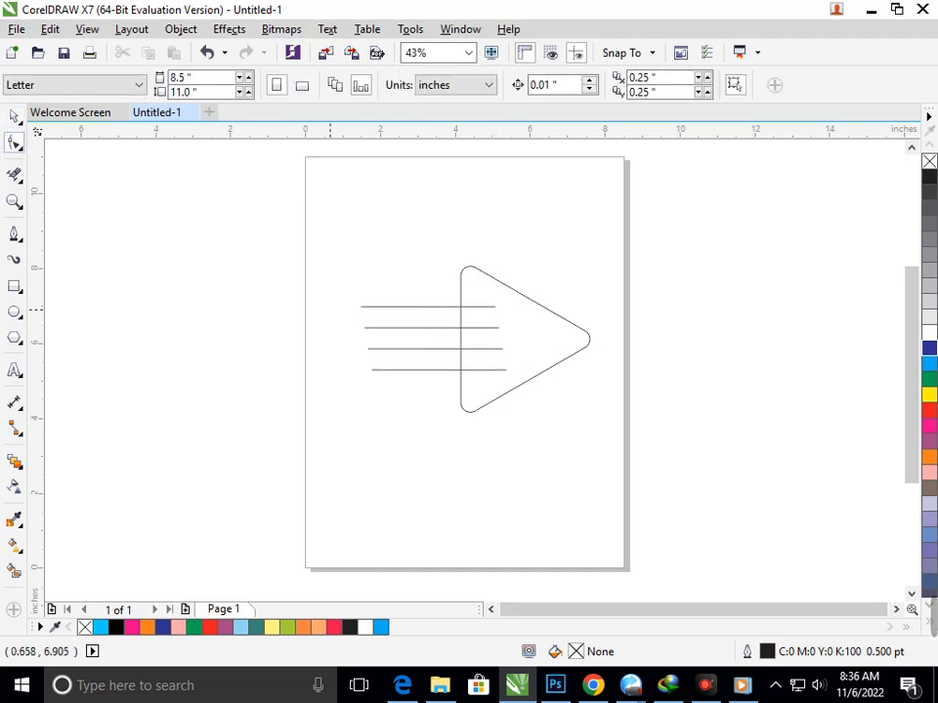
{"action": "left_click", "coordinate": [14, 115]}
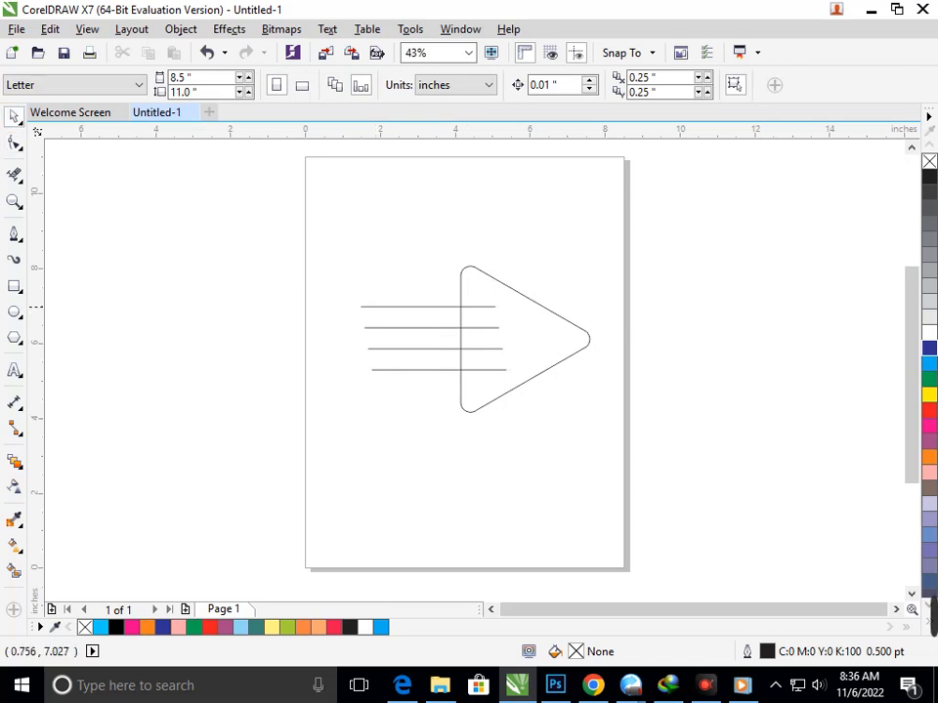
{"action": "left_click", "coordinate": [380, 306]}
{"action": "left_click_drag", "start_coordinate": [351, 306], "coordinate": [408, 307]}
Step: Shorten the third line from its left end to about 1.48" so it starts just outside the triangle
{"action": "left_click", "coordinate": [392, 363]}
{"action": "left_click", "coordinate": [391, 348]}
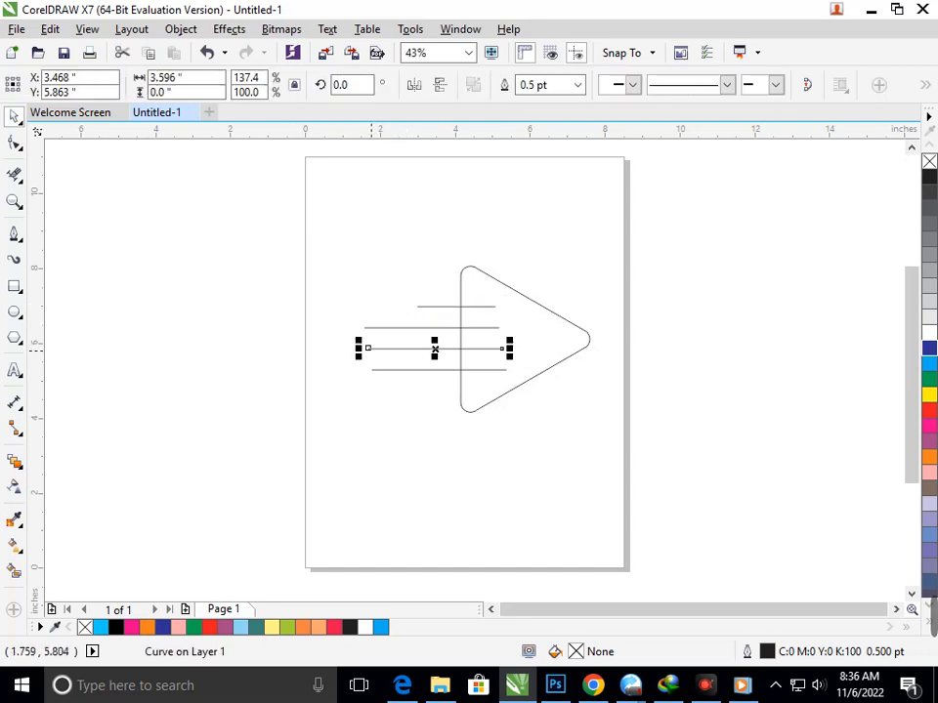
{"action": "left_click", "coordinate": [355, 347]}
{"action": "left_click", "coordinate": [373, 349]}
{"action": "left_click_drag", "start_coordinate": [360, 349], "coordinate": [448, 349]}
{"action": "left_click", "coordinate": [409, 376]}
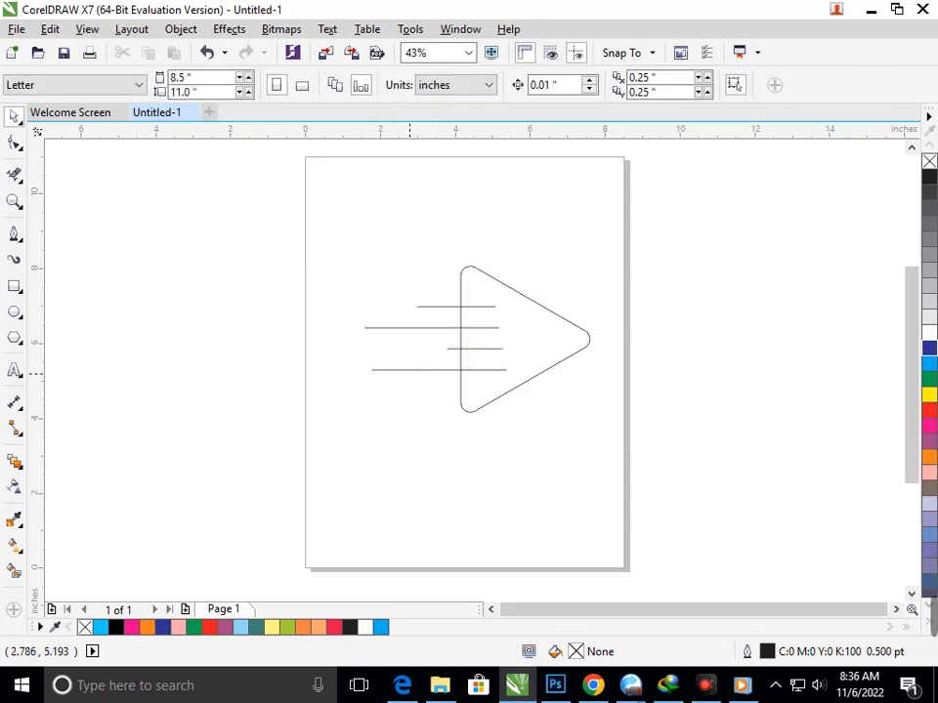
Step: Shorten the bottom line from its left end so it starts between the starting points of the top and third lines
{"action": "left_click", "coordinate": [409, 372]}
{"action": "left_click_drag", "start_coordinate": [361, 368], "coordinate": [437, 369]}
{"action": "left_click", "coordinate": [468, 393]}
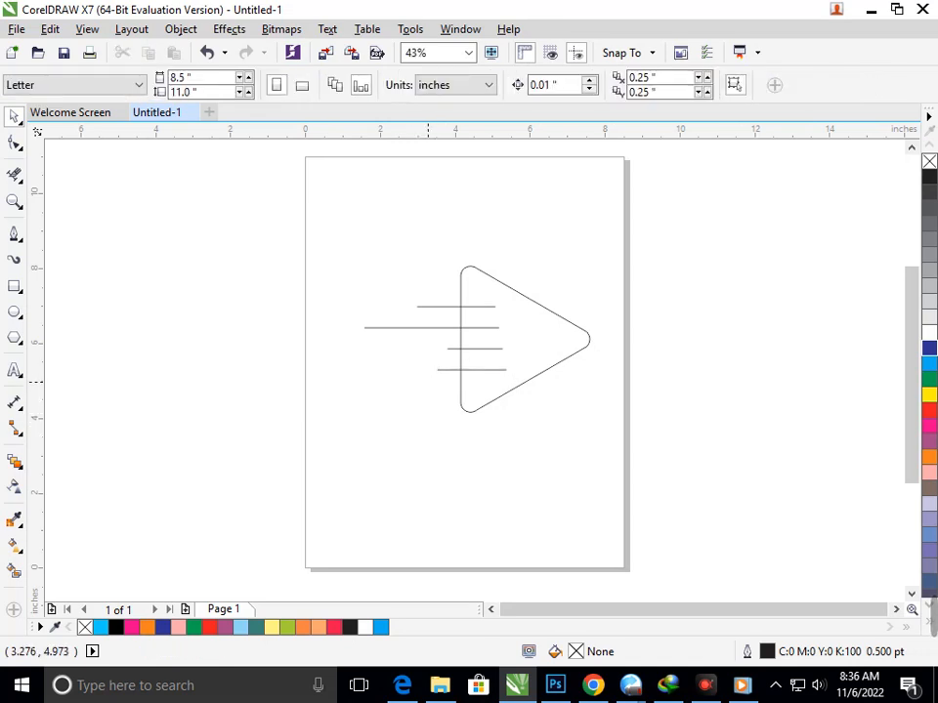
{"action": "left_click", "coordinate": [443, 370]}
{"action": "left_click_drag", "start_coordinate": [427, 369], "coordinate": [420, 371]}
{"action": "left_click", "coordinate": [421, 427]}
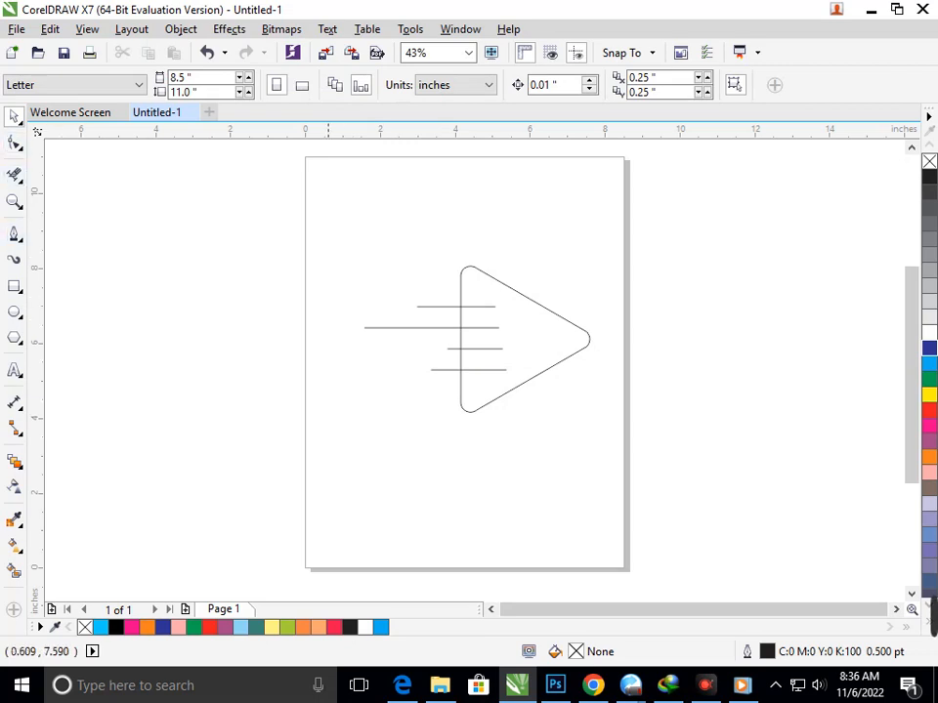
Step: Set the outline width of all four horizontal lines to 16 pt
{"action": "left_click_drag", "start_coordinate": [327, 281], "coordinate": [547, 383]}
{"action": "left_click_drag", "start_coordinate": [354, 280], "coordinate": [528, 387]}
{"action": "left_click", "coordinate": [765, 85]}
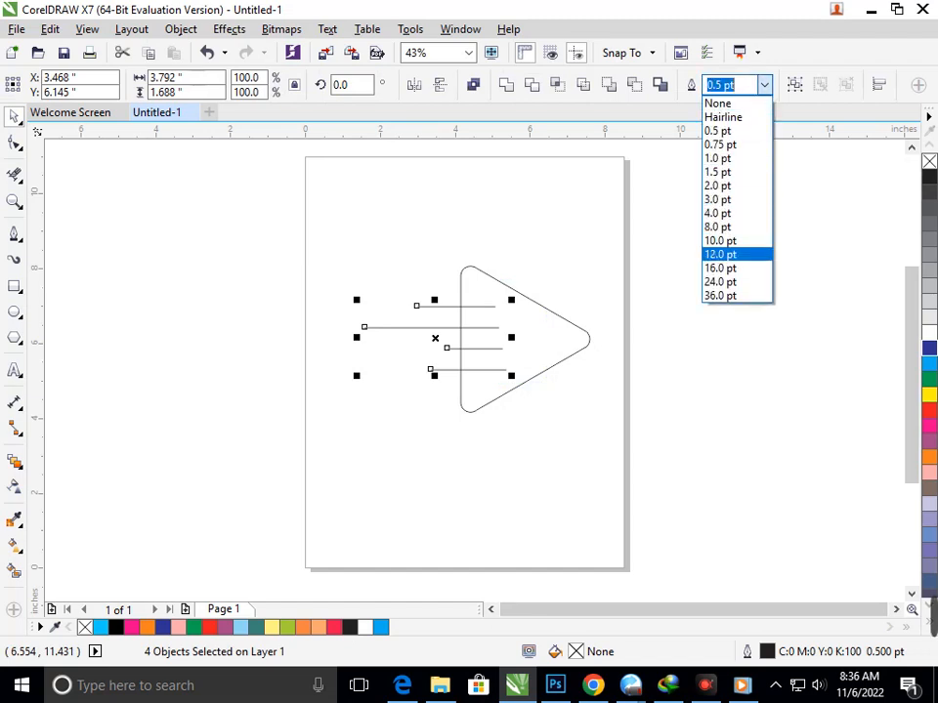
{"action": "left_click", "coordinate": [725, 264]}
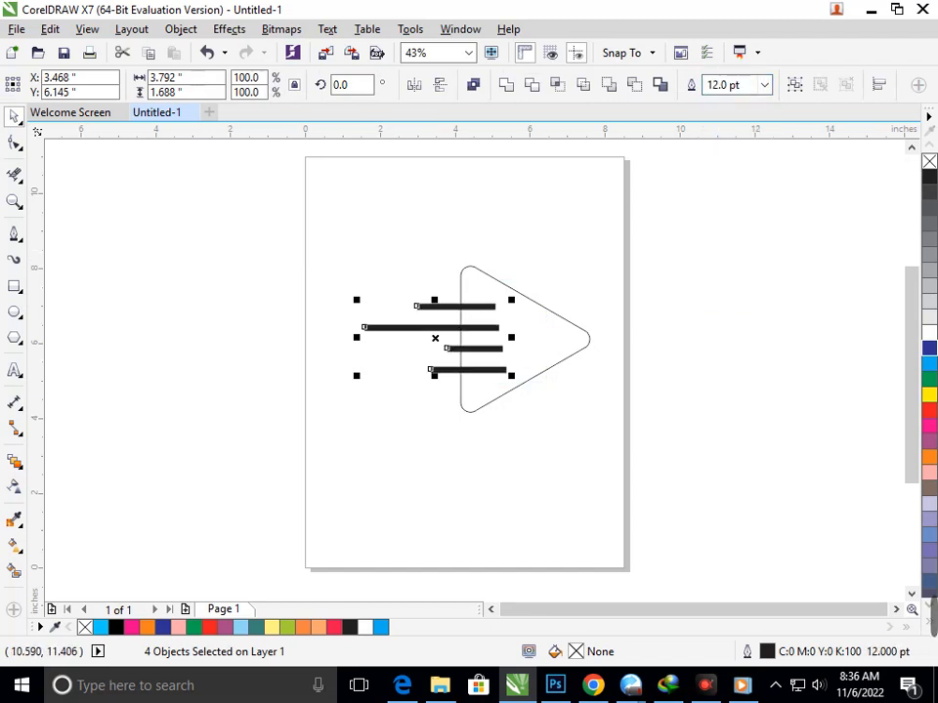
{"action": "left_click", "coordinate": [765, 85]}
{"action": "left_click", "coordinate": [732, 268]}
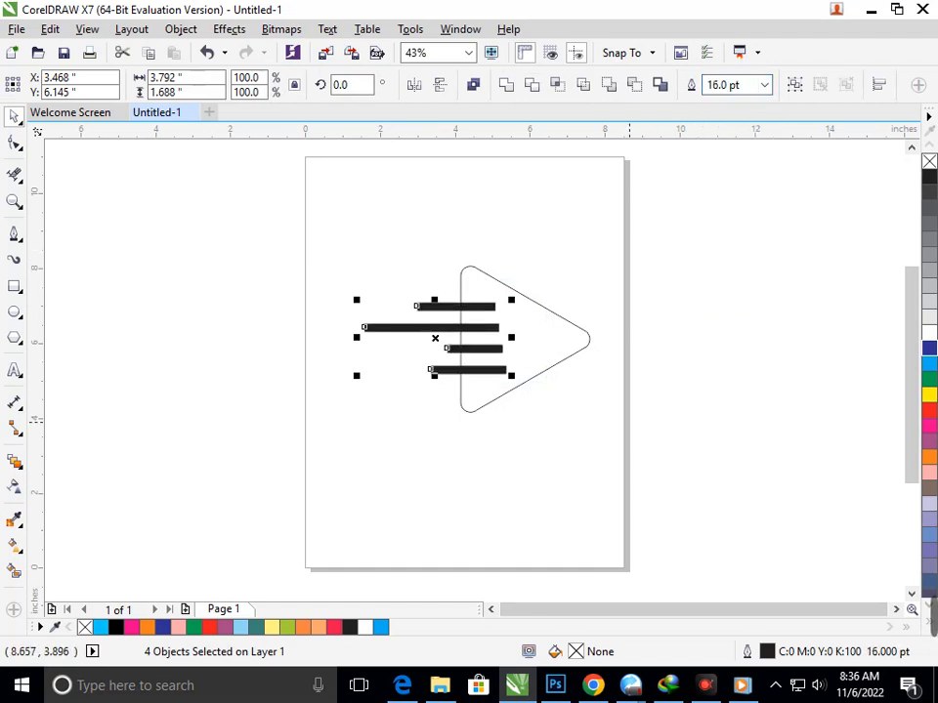
Step: Set the rounded triangle's outline width to 16 pt
{"action": "left_click", "coordinate": [631, 422]}
{"action": "left_click", "coordinate": [559, 361]}
{"action": "left_click", "coordinate": [577, 85]}
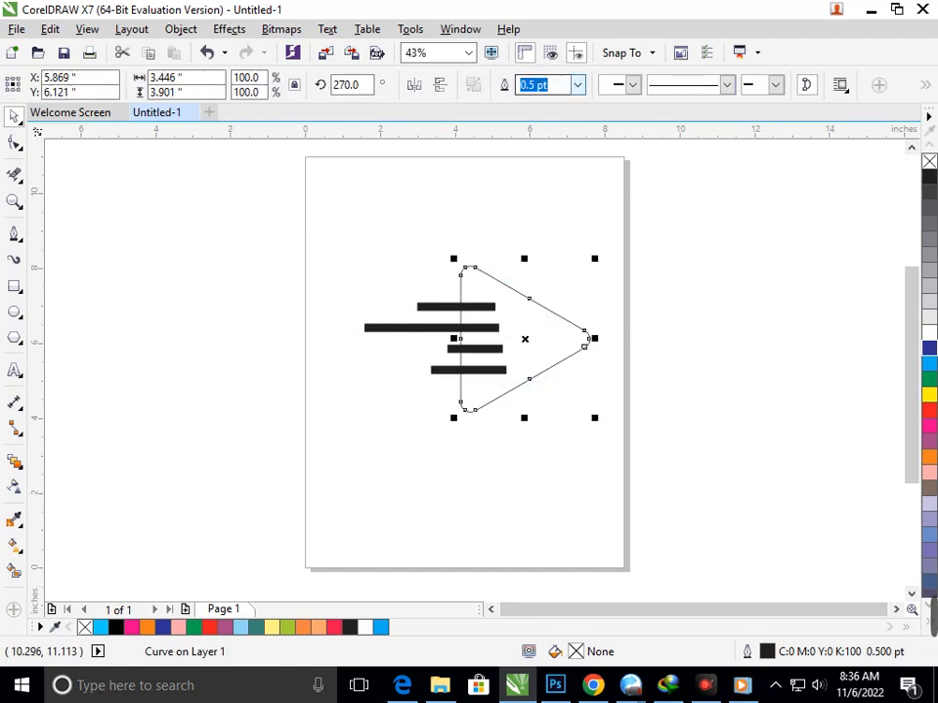
{"action": "left_click", "coordinate": [549, 268]}
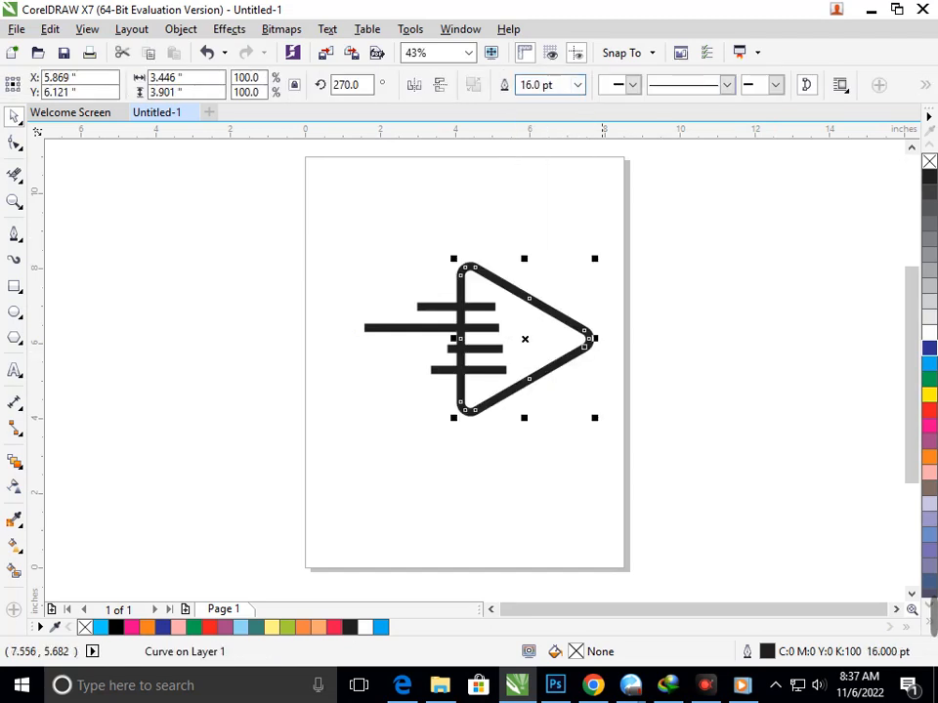
{"action": "left_click", "coordinate": [590, 478]}
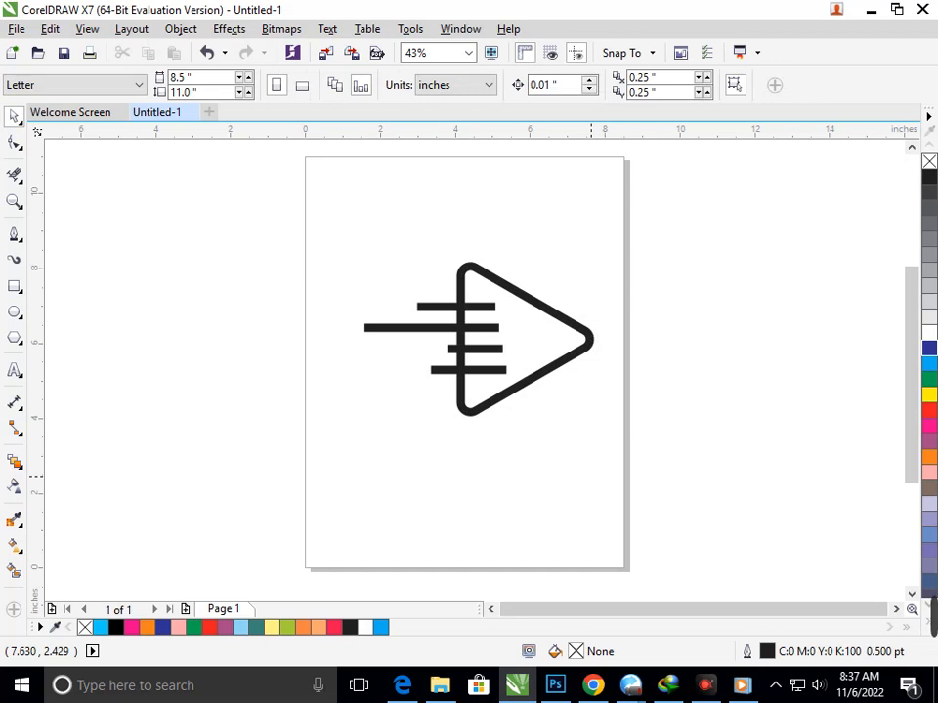
Step: Move the third line slightly left and shorten the longest line, second from the top, from its left end
{"action": "left_click", "coordinate": [452, 349]}
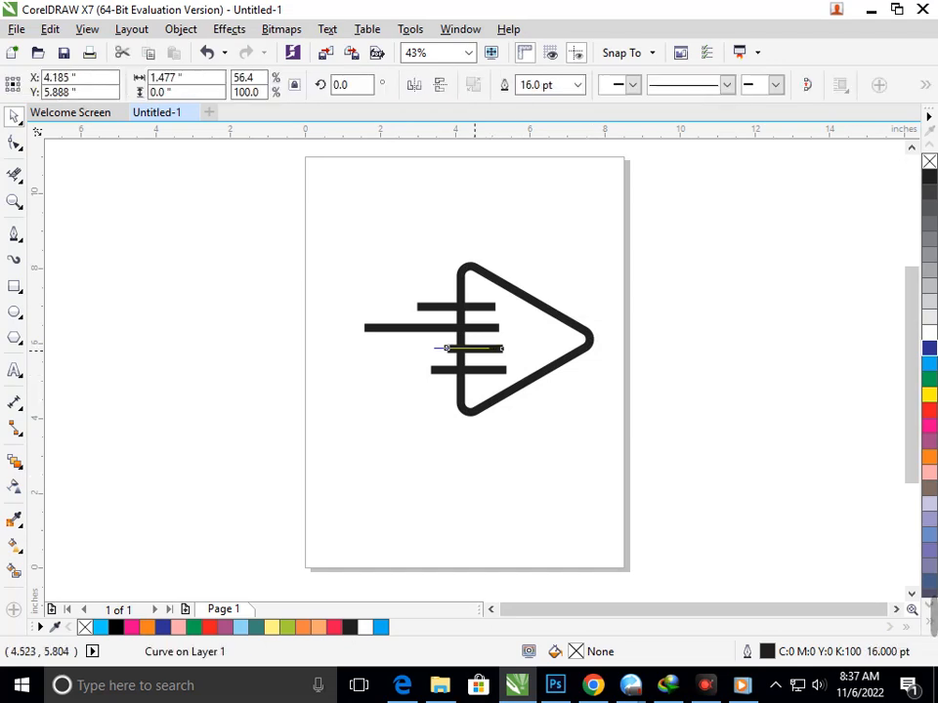
{"action": "left_click", "coordinate": [473, 471]}
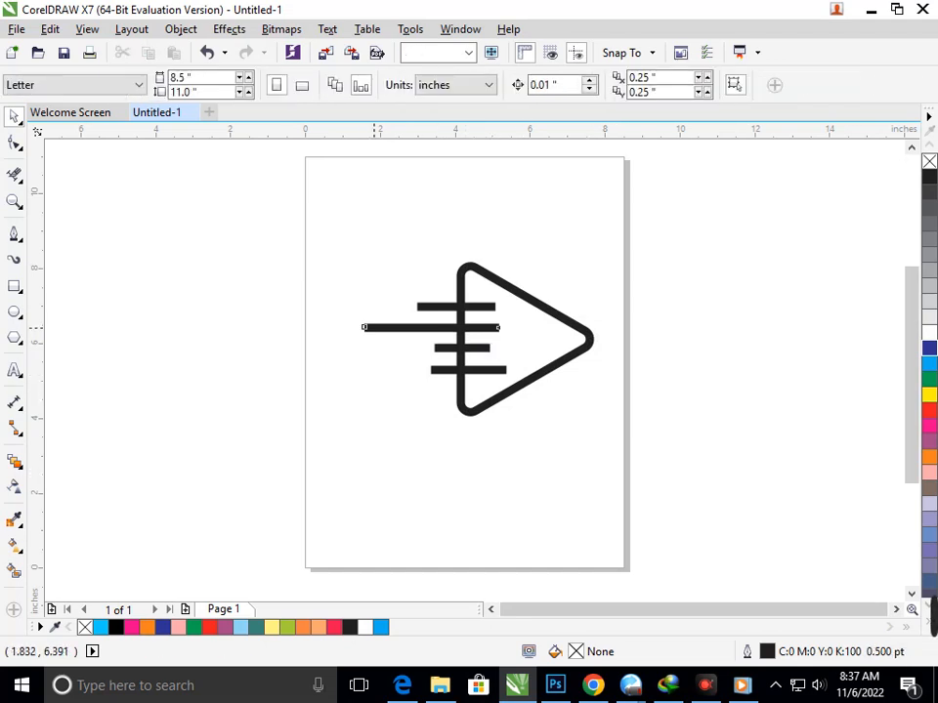
{"action": "left_click", "coordinate": [361, 327]}
{"action": "left_click_drag", "start_coordinate": [360, 327], "coordinate": [389, 327]}
{"action": "left_click", "coordinate": [432, 450]}
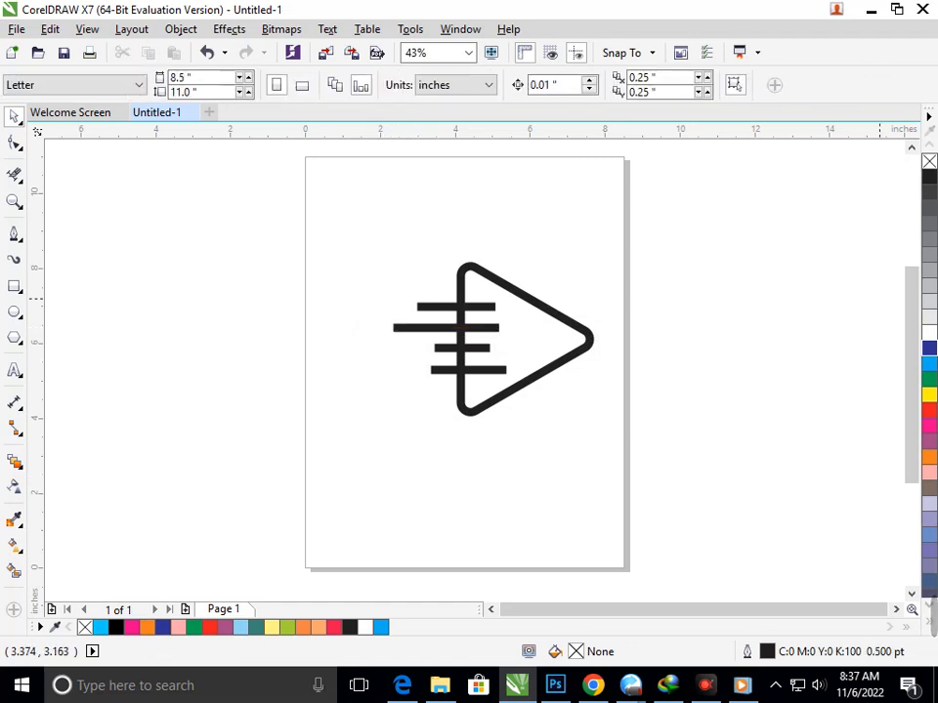
{"action": "left_click_drag", "start_coordinate": [280, 237], "coordinate": [634, 456]}
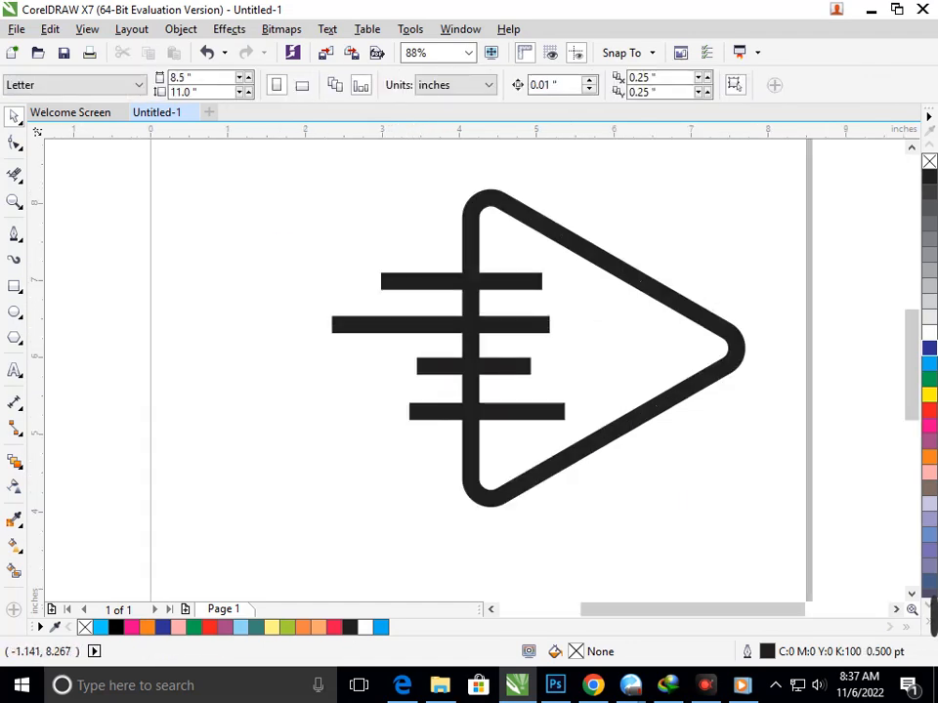
Step: Try bevelled outline corners on all four horizontal lines
{"action": "left_click", "coordinate": [15, 142]}
{"action": "left_click", "coordinate": [410, 282]}
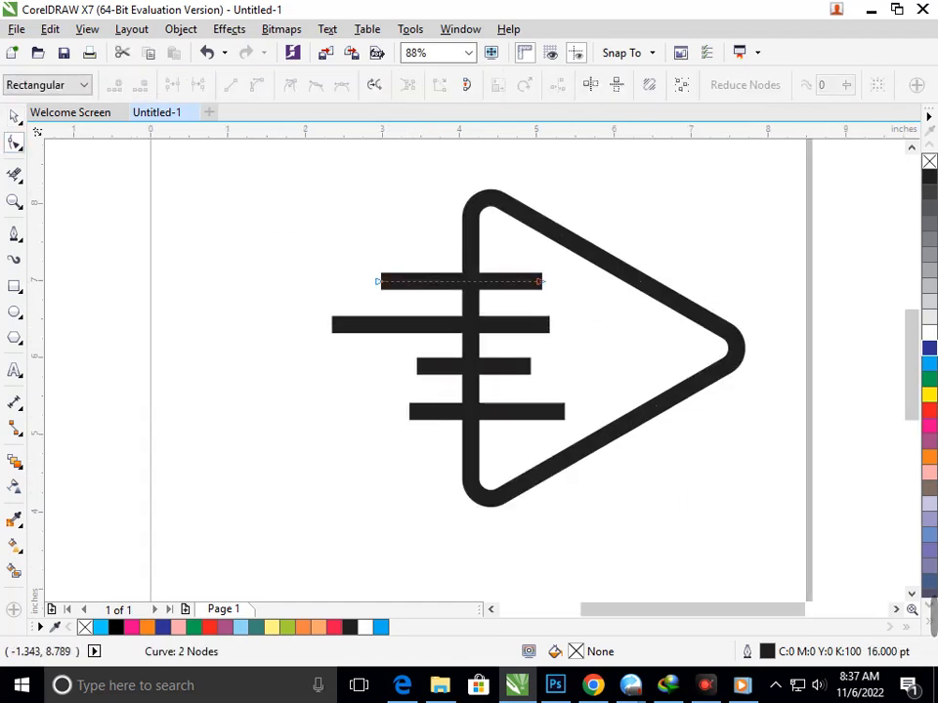
{"action": "left_click", "coordinate": [15, 116]}
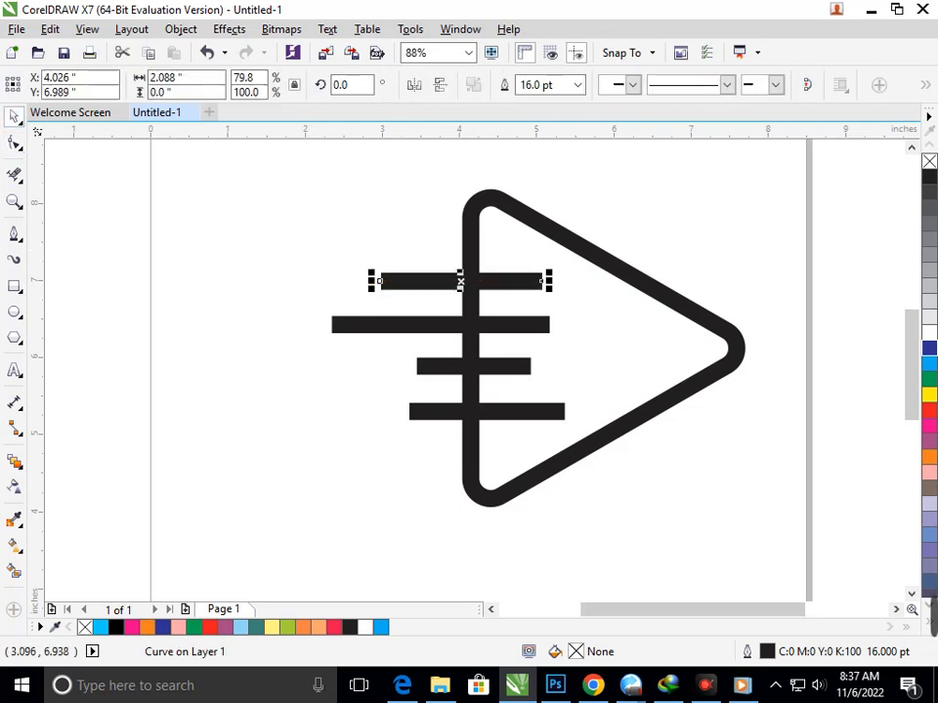
{"action": "key", "text": "Escape"}
{"action": "left_click_drag", "start_coordinate": [270, 243], "coordinate": [580, 450]}
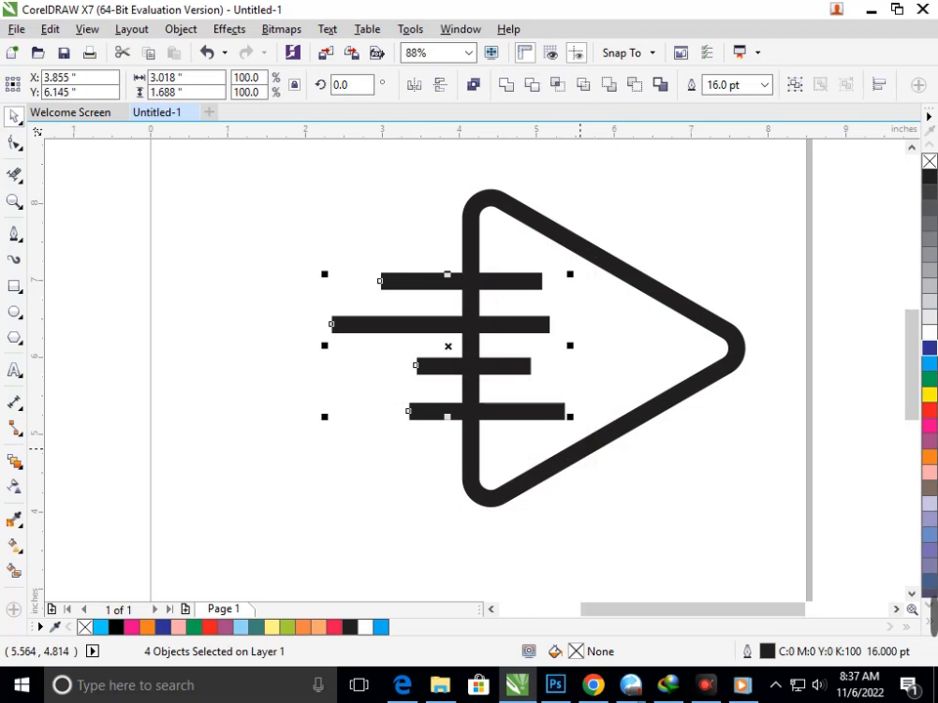
{"action": "key", "text": "F12"}
{"action": "left_click", "coordinate": [432, 347]}
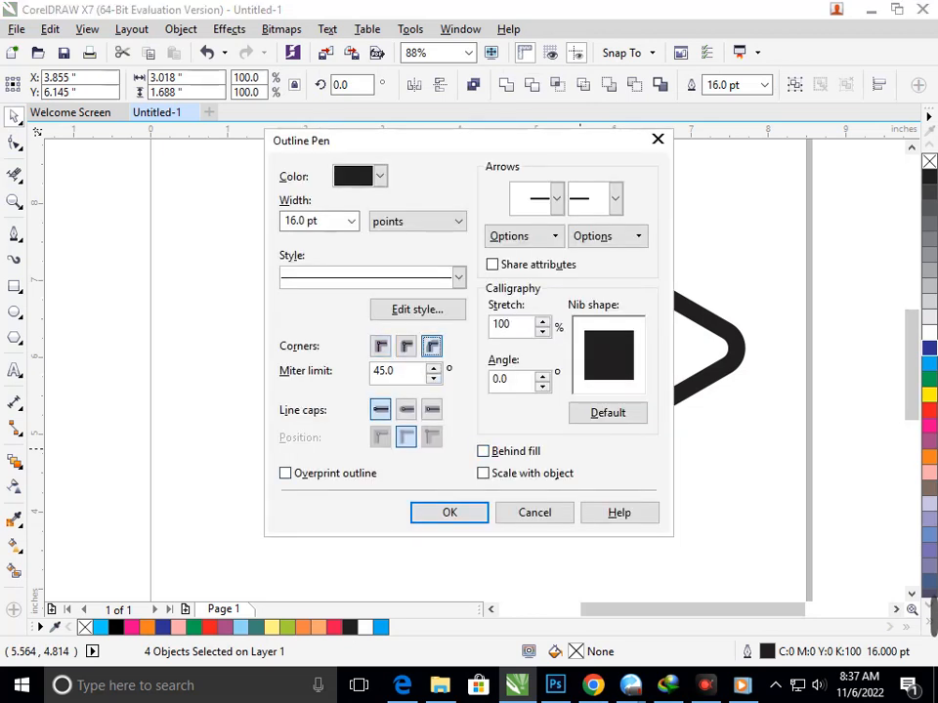
{"action": "left_click", "coordinate": [469, 510]}
{"action": "left_click", "coordinate": [467, 512]}
Step: Try rounded outline corners on the bottom horizontal line
{"action": "left_click", "coordinate": [538, 409]}
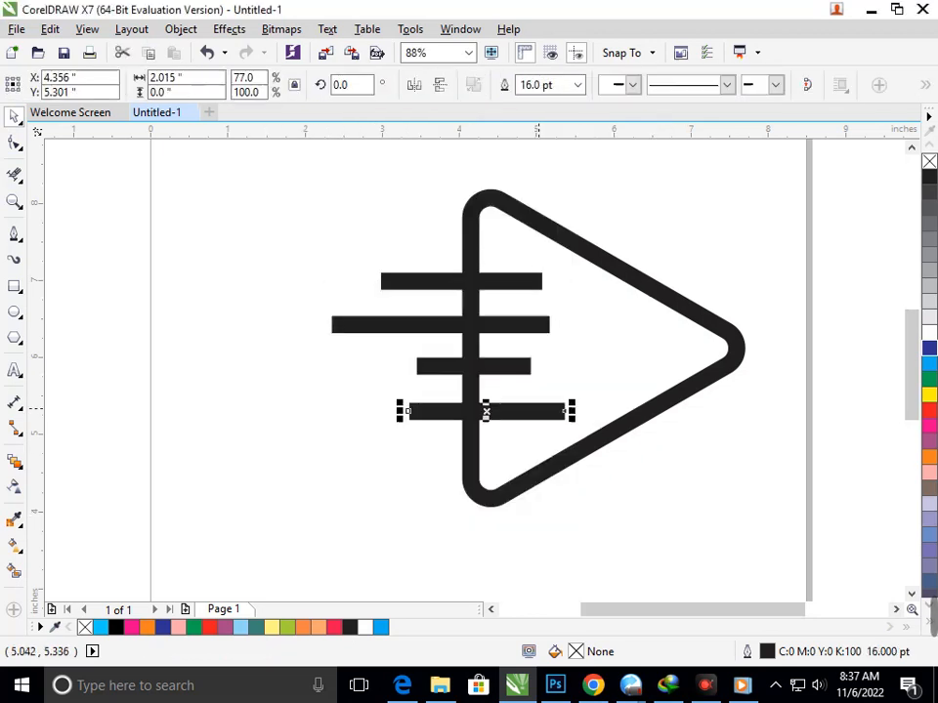
{"action": "key", "text": "F12"}
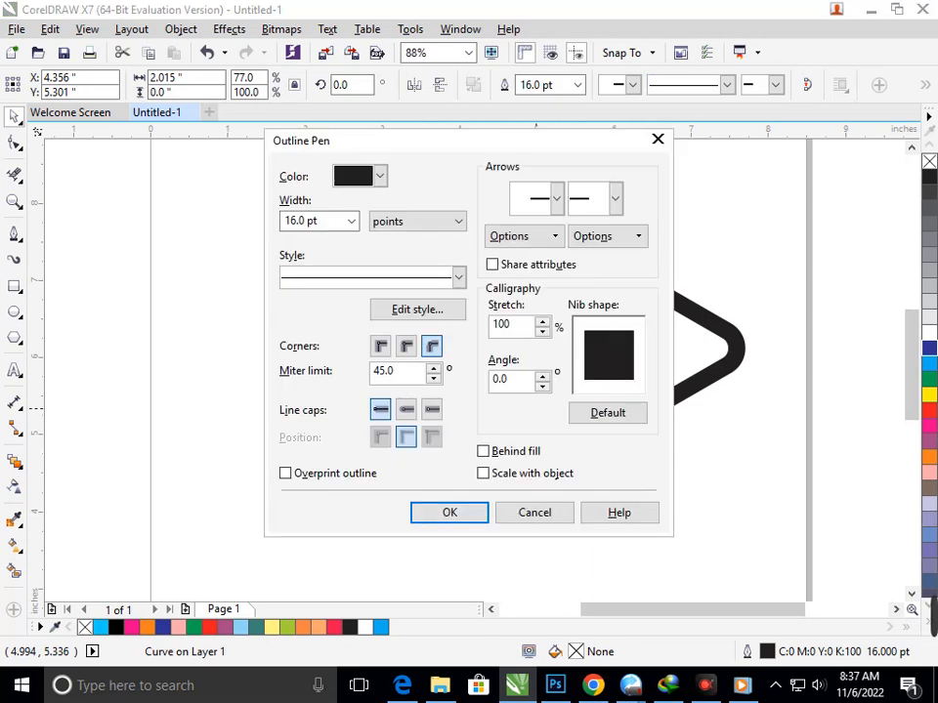
{"action": "left_click", "coordinate": [406, 346]}
{"action": "left_click", "coordinate": [381, 347]}
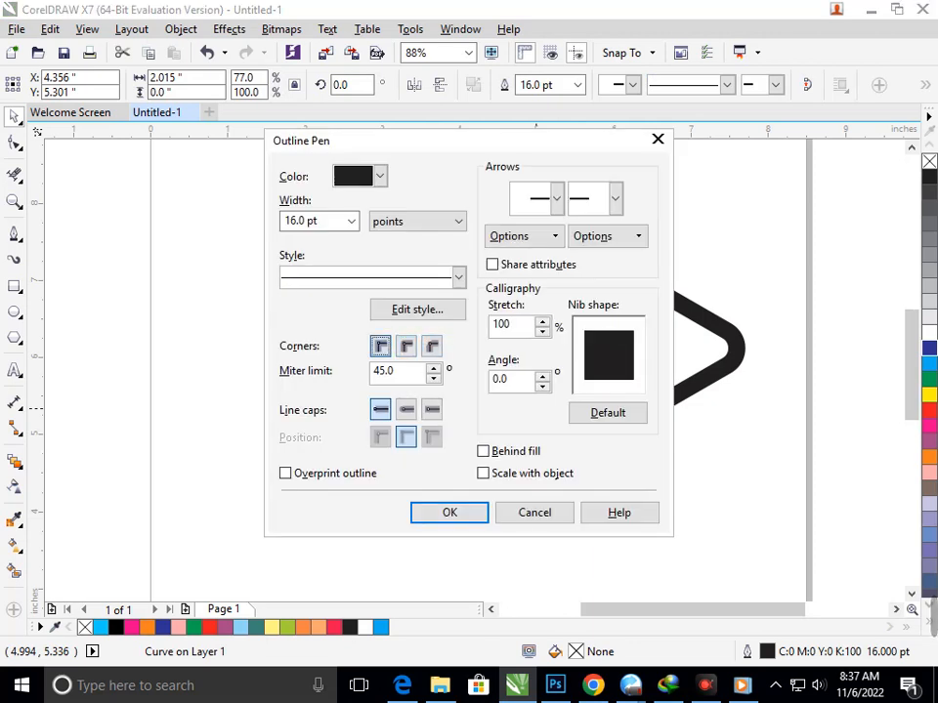
{"action": "left_click", "coordinate": [406, 347]}
{"action": "key", "text": "Return"}
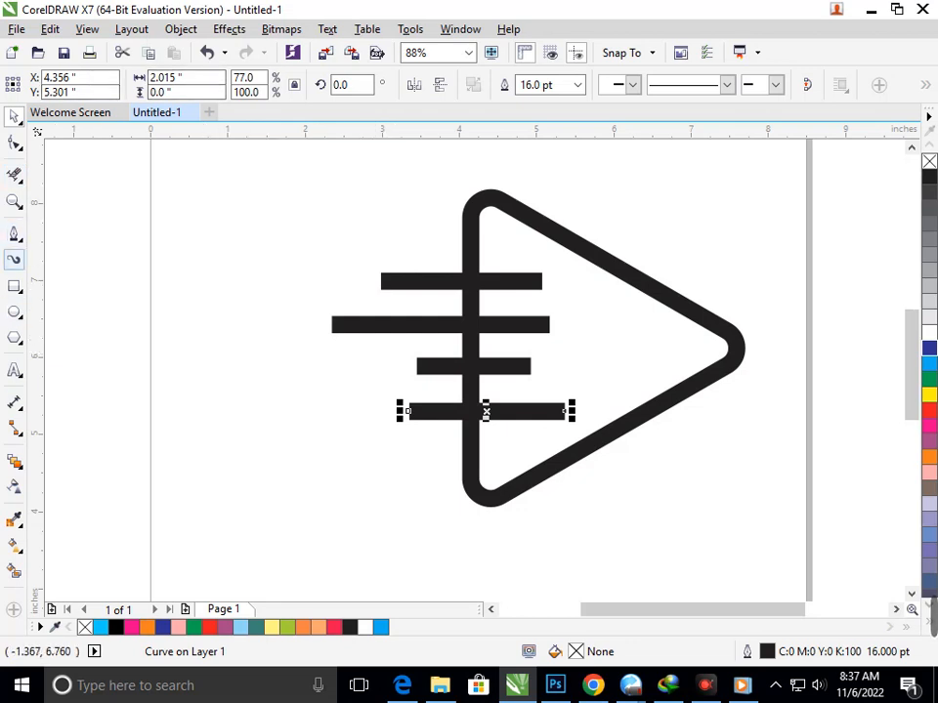
Step: Apply the evenly thick, round-ended Artistic Media preset stroke to the bottom horizontal line
{"action": "left_click", "coordinate": [13, 260]}
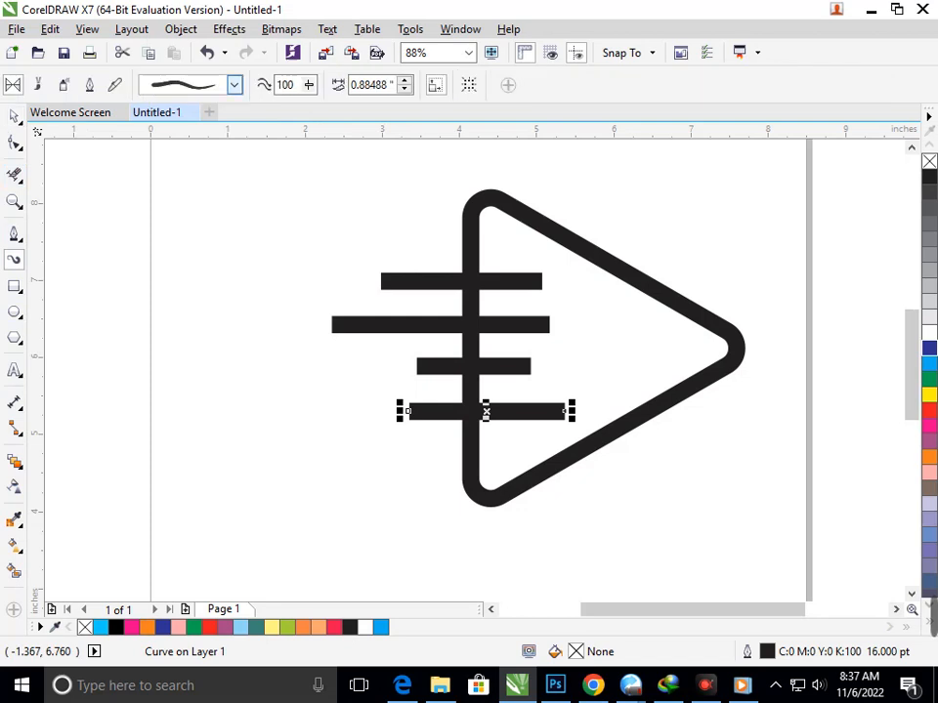
{"action": "left_click", "coordinate": [234, 85]}
{"action": "left_click", "coordinate": [195, 117]}
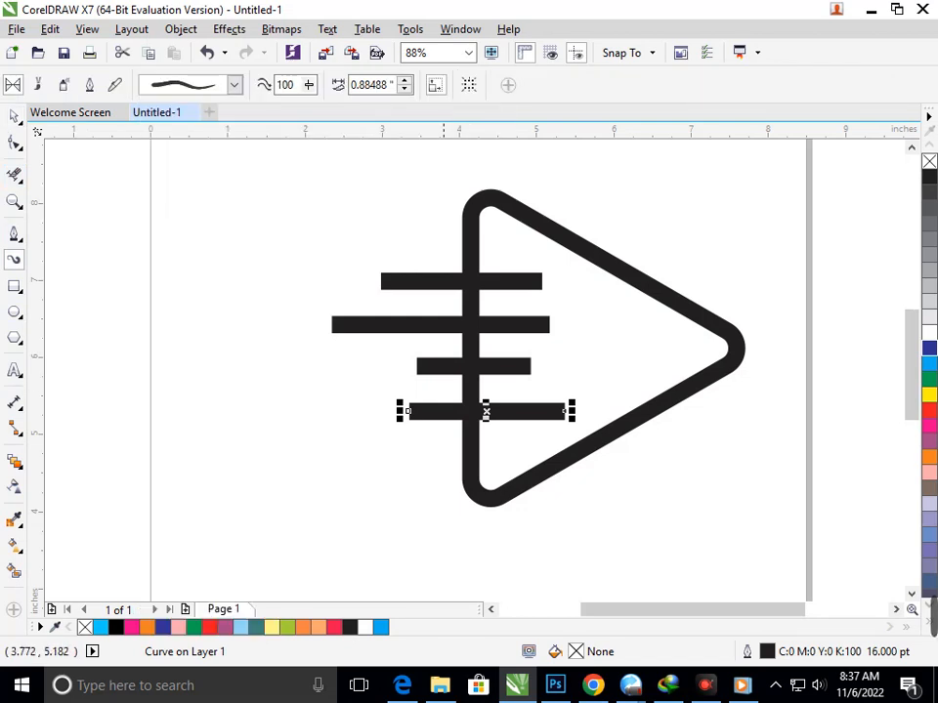
{"action": "left_click", "coordinate": [442, 414]}
{"action": "left_click", "coordinate": [14, 116]}
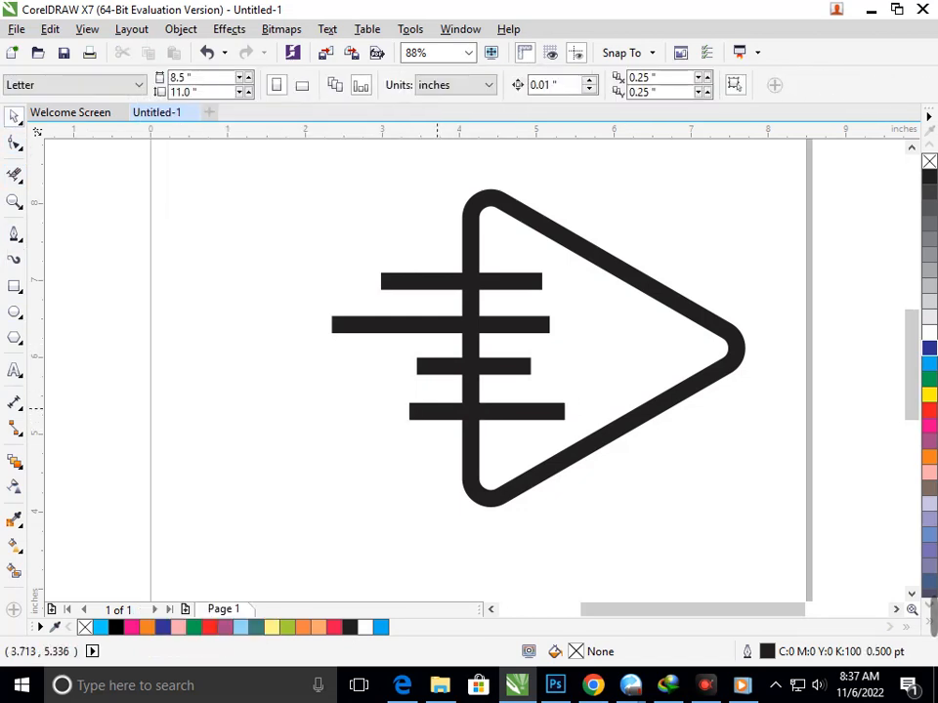
{"action": "left_click", "coordinate": [486, 412]}
{"action": "left_click", "coordinate": [14, 260]}
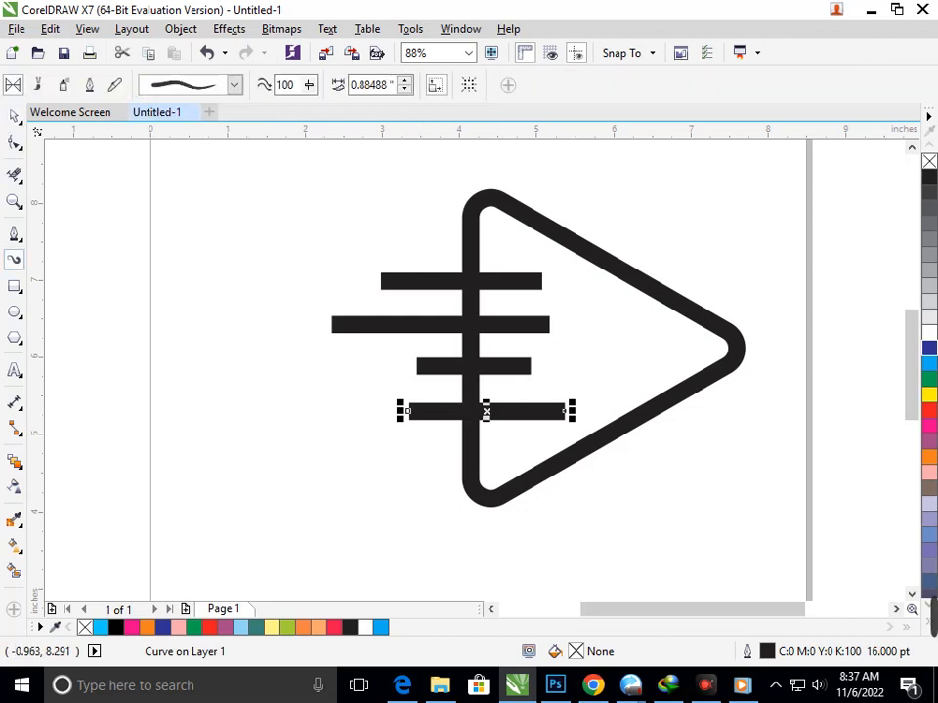
{"action": "left_click", "coordinate": [234, 85]}
{"action": "left_click", "coordinate": [200, 116]}
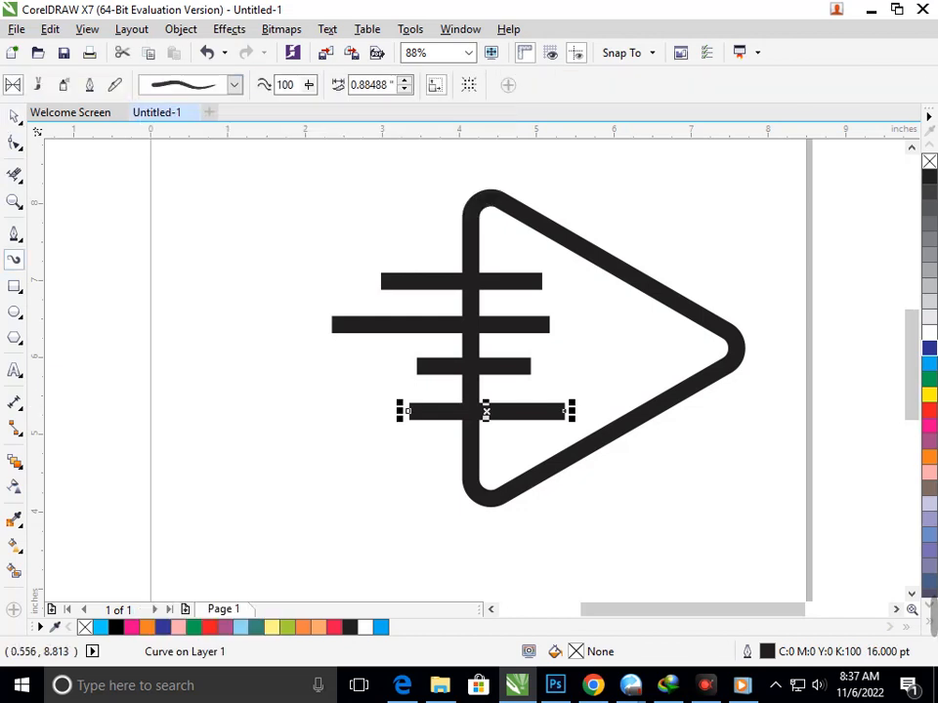
{"action": "left_click", "coordinate": [234, 85]}
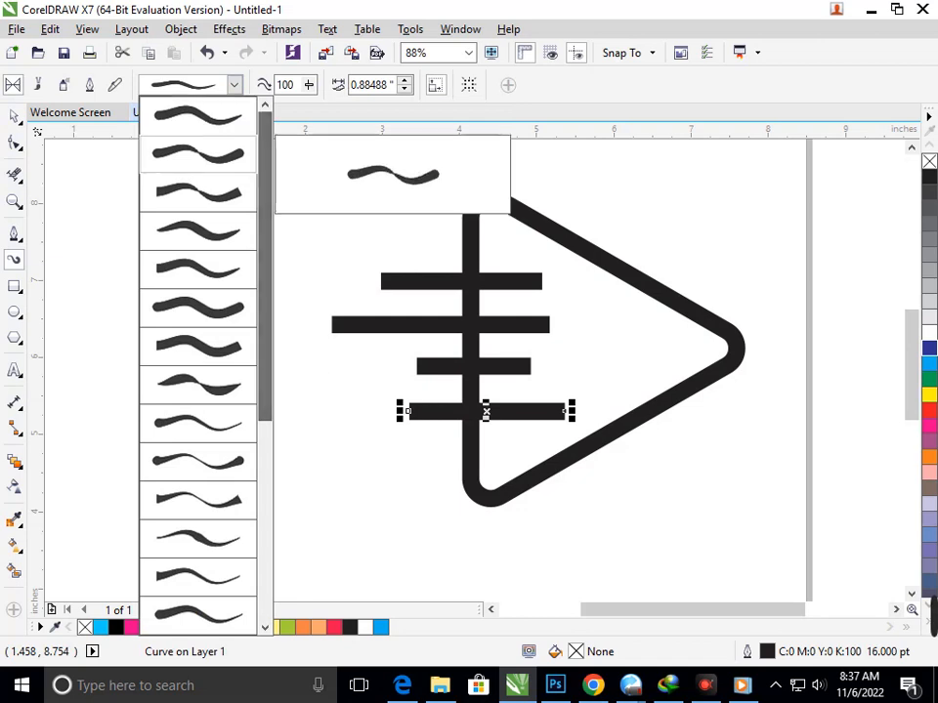
{"action": "left_click", "coordinate": [203, 308]}
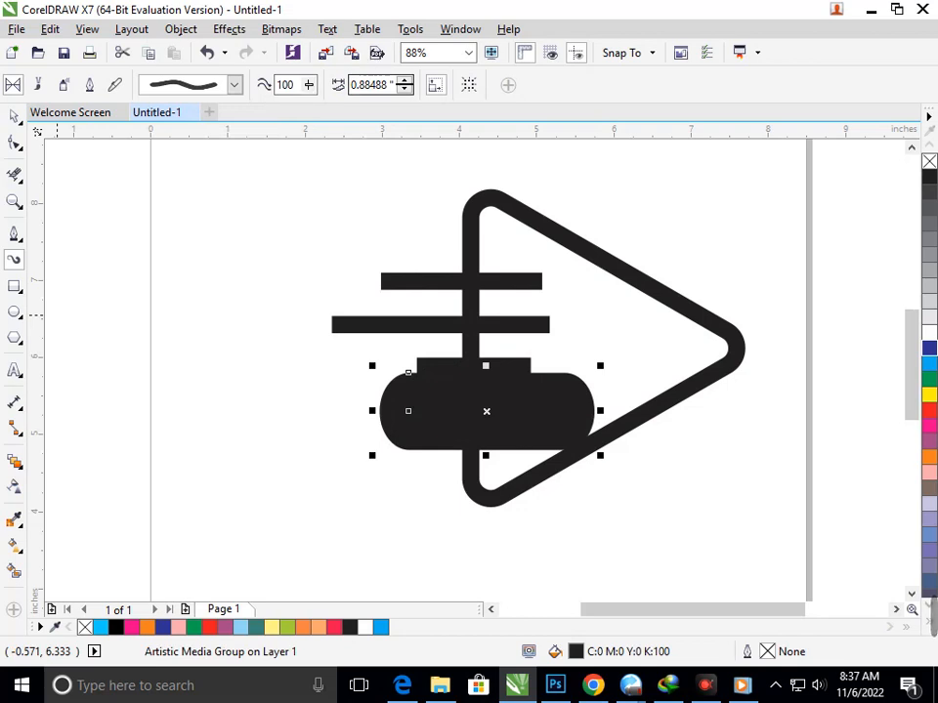
Step: Reduce the bottom bar's Artistic Media stroke width to 0.13016 inches
{"action": "left_click", "coordinate": [404, 90]}
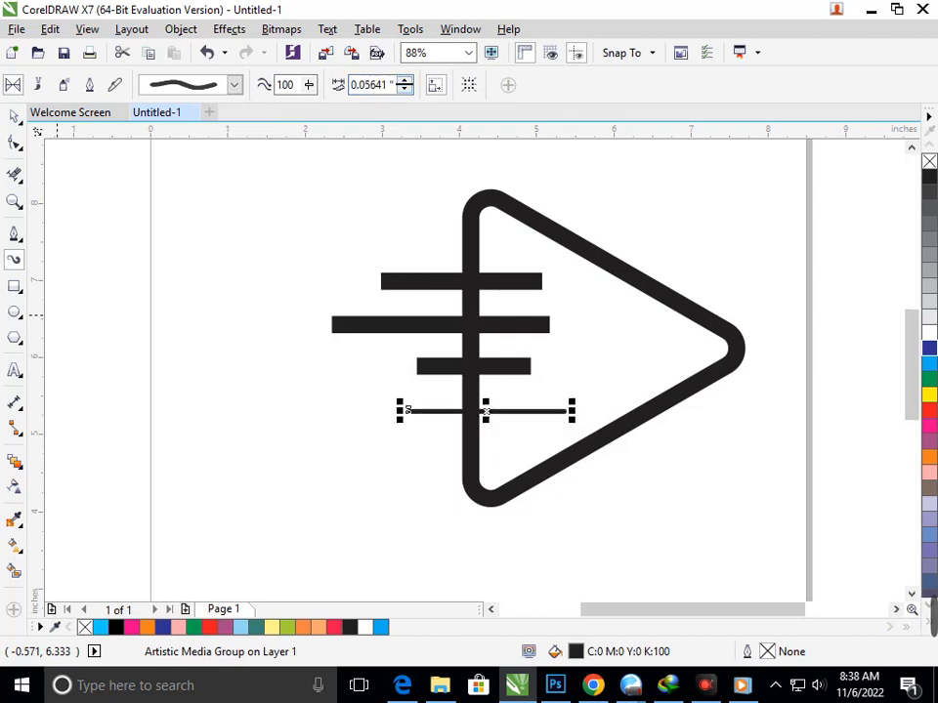
{"action": "left_click_drag", "start_coordinate": [404, 85], "coordinate": [404, 84]}
{"action": "left_click", "coordinate": [405, 82]}
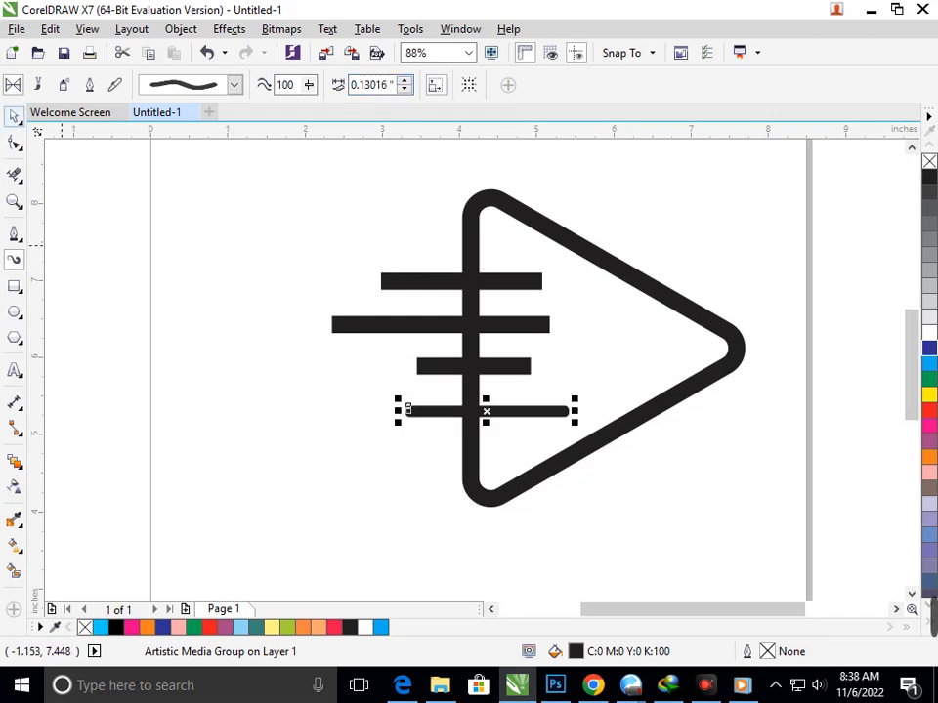
Step: Stretch the bottom bar upward until it is about as thick as the other horizontal lines
{"action": "left_click", "coordinate": [14, 116]}
{"action": "left_click", "coordinate": [420, 489]}
{"action": "left_click", "coordinate": [449, 414]}
{"action": "mouse_move", "coordinate": [486, 399]}
{"action": "left_mouse_down"}
{"action": "mouse_move", "coordinate": [491, 387]}
{"action": "mouse_move", "coordinate": [488, 398]}
{"action": "left_mouse_up"}
{"action": "left_click", "coordinate": [414, 431]}
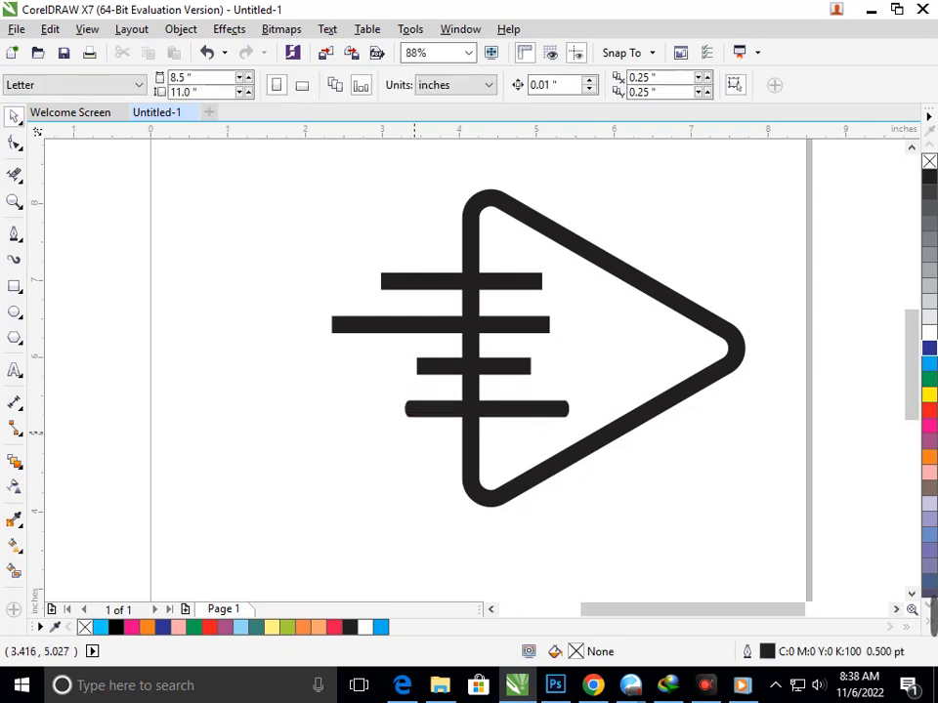
Step: Copy the bottom bar's stroke width of 0.16451 inches and apply the round-ended Artistic Media stroke to the third line with it
{"action": "left_click", "coordinate": [422, 413]}
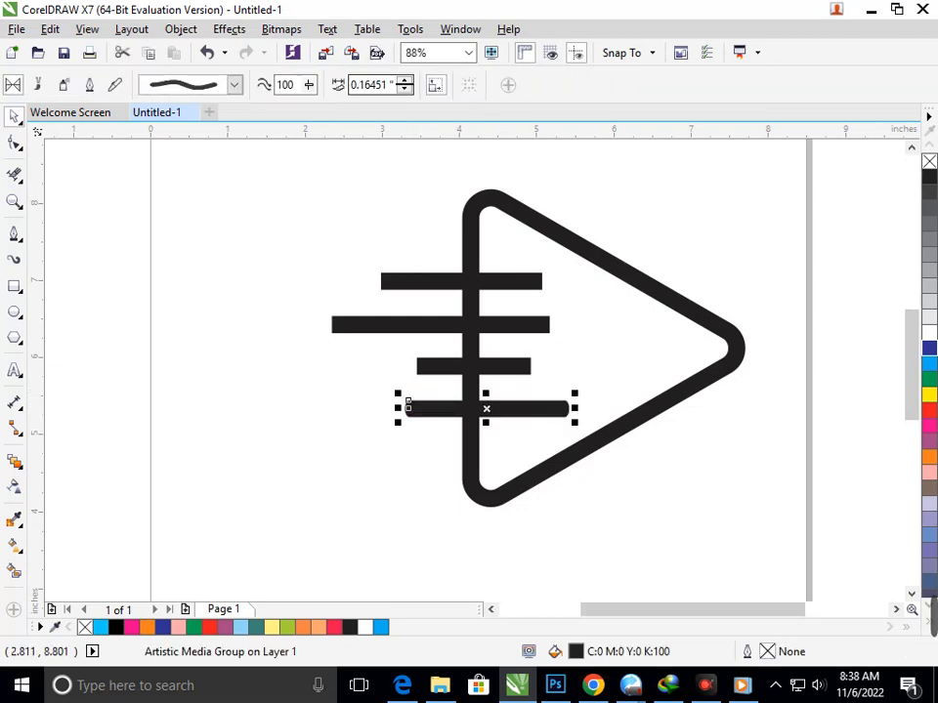
{"action": "left_click", "coordinate": [371, 84]}
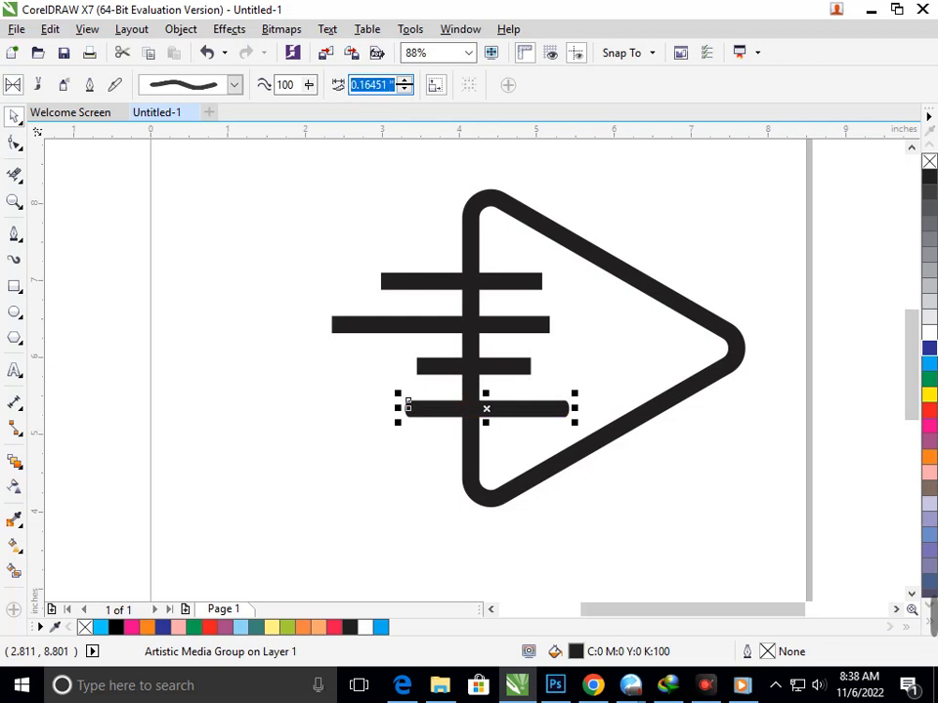
{"action": "left_click", "coordinate": [415, 365]}
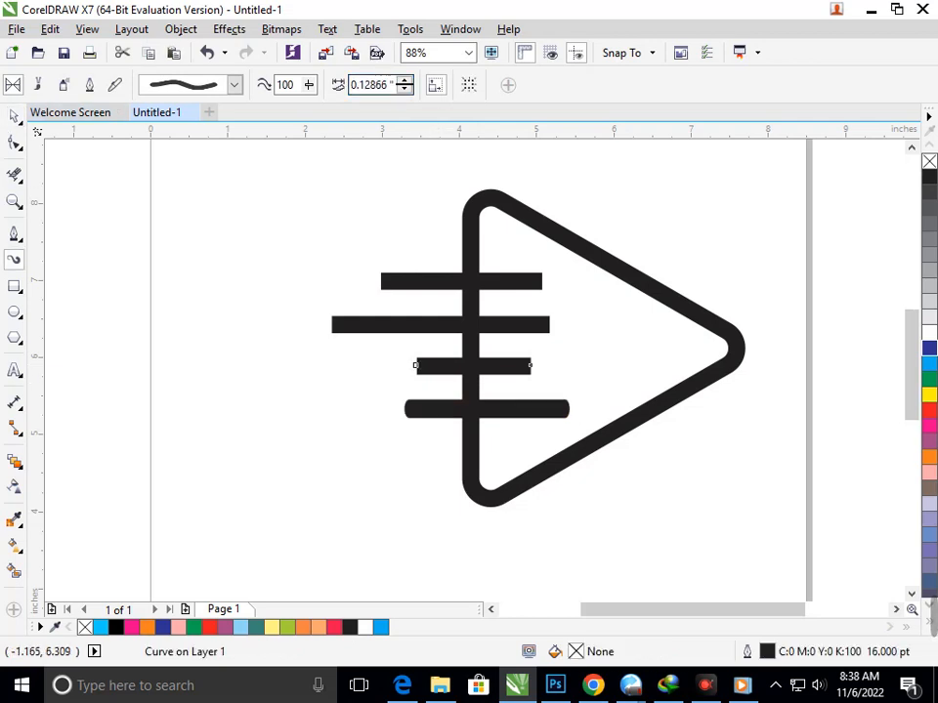
{"action": "left_click", "coordinate": [382, 85]}
{"action": "double_click", "coordinate": [383, 85]}
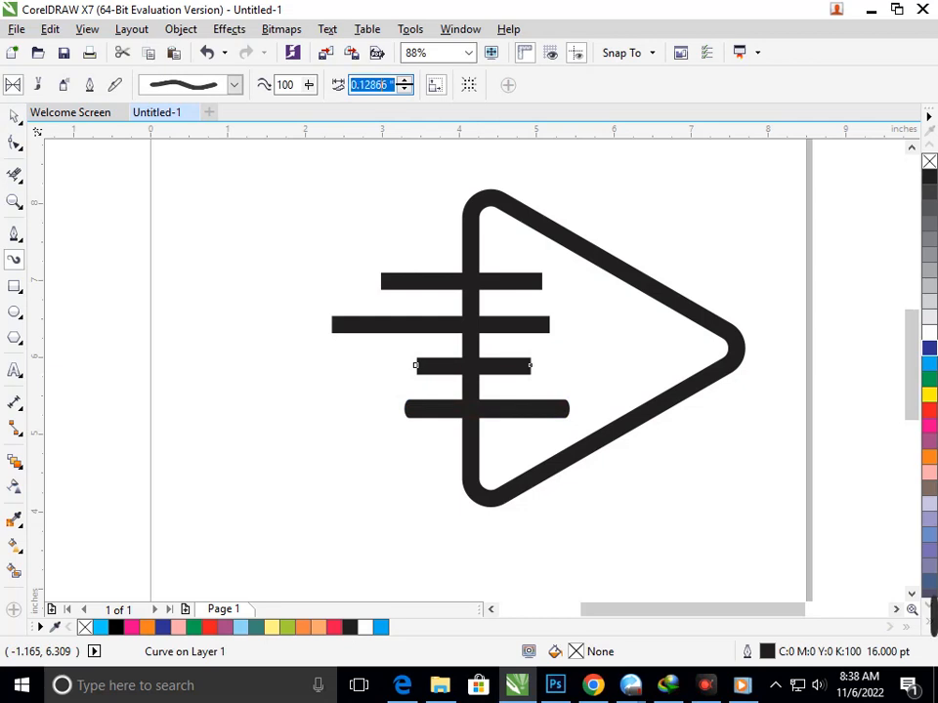
{"action": "key", "text": "Return"}
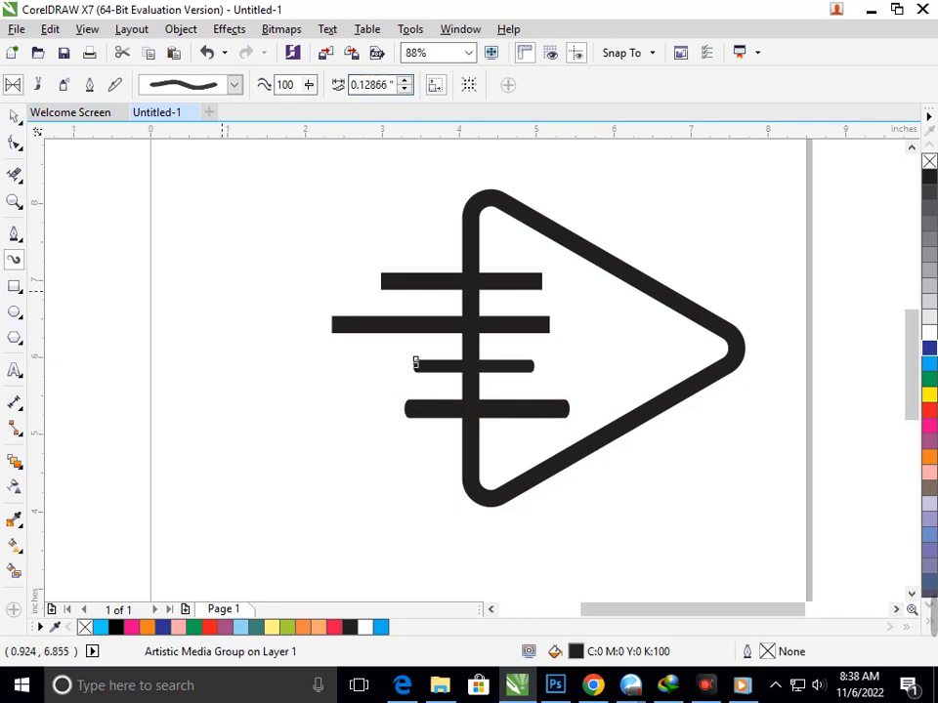
Step: Apply the round-ended Artistic Media stroke to the longest line, second from the top, using the copied stroke width
{"action": "key", "text": "space"}
{"action": "left_click", "coordinate": [394, 337]}
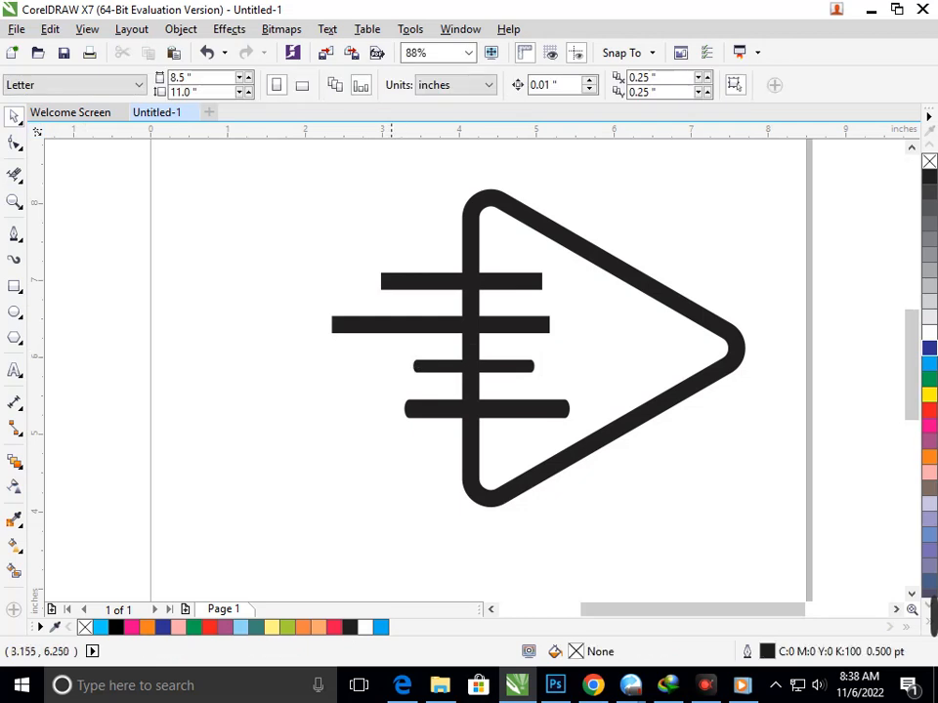
{"action": "left_click", "coordinate": [391, 327]}
{"action": "left_click", "coordinate": [15, 259]}
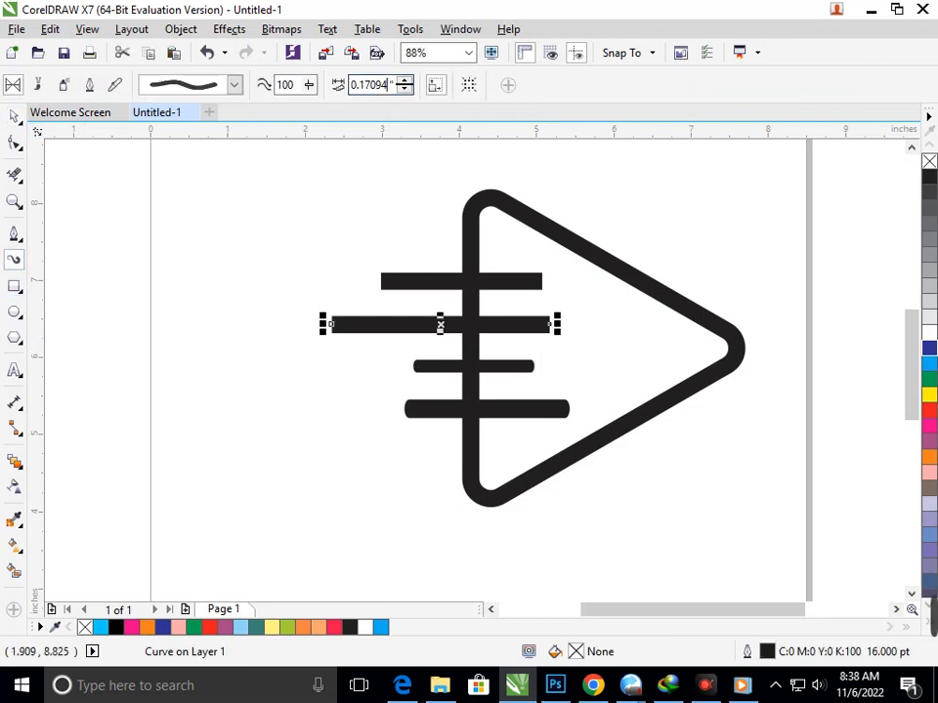
{"action": "left_click_drag", "start_coordinate": [388, 85], "coordinate": [236, 85]}
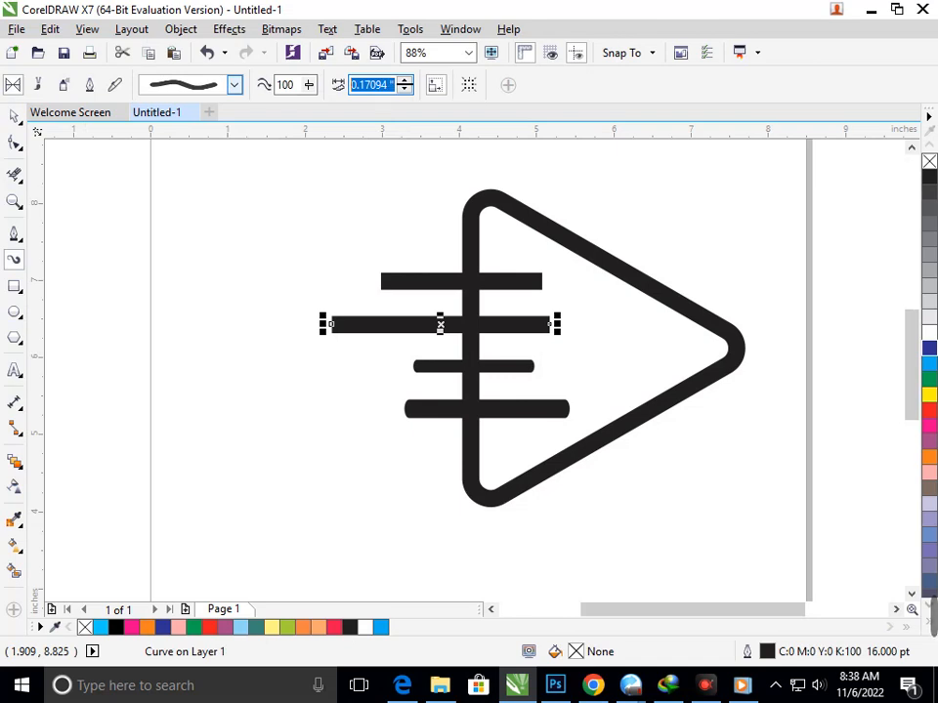
{"action": "type", "text": "0.16451 \""}
{"action": "key", "text": "Return"}
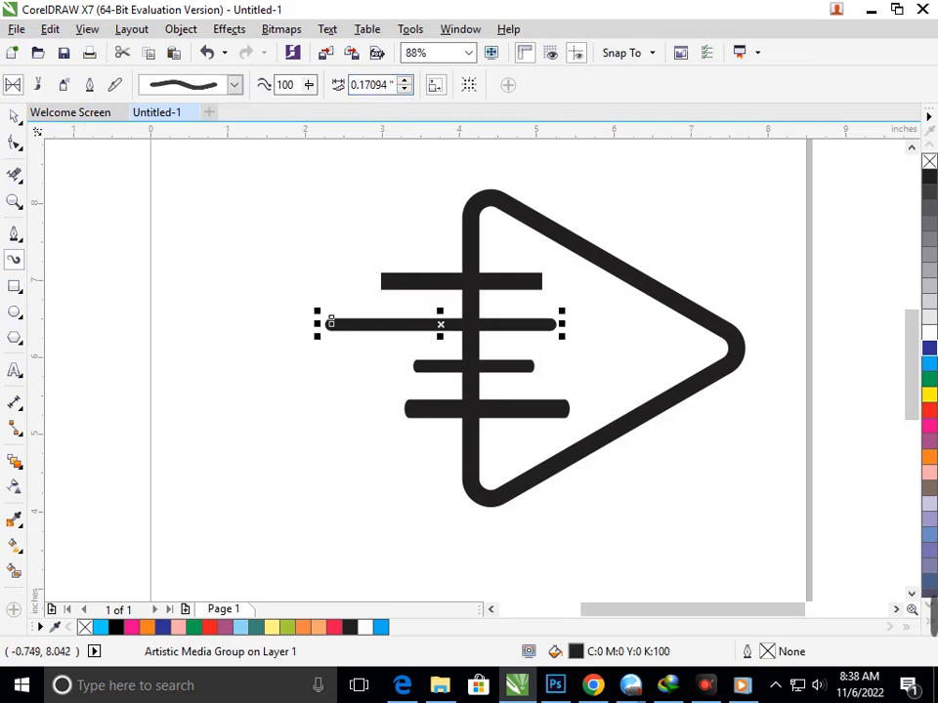
{"action": "left_click", "coordinate": [13, 117]}
{"action": "left_click", "coordinate": [122, 286]}
Step: Apply the round-ended Artistic Media stroke to the top horizontal line with a width of 0.16451 inches
{"action": "left_click", "coordinate": [436, 280]}
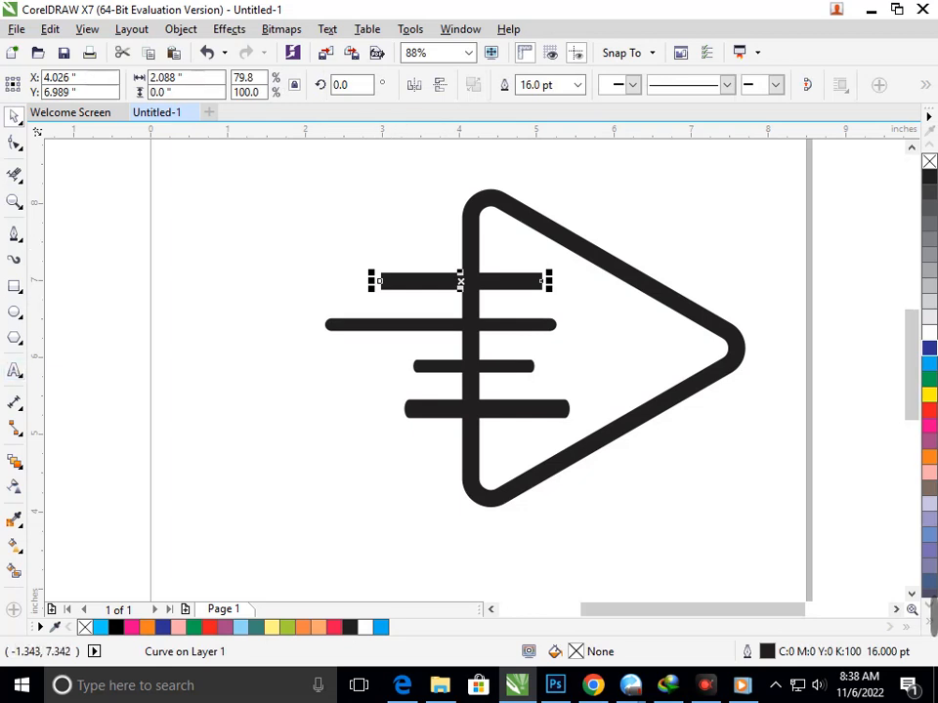
{"action": "left_click", "coordinate": [13, 259]}
{"action": "left_click", "coordinate": [384, 85]}
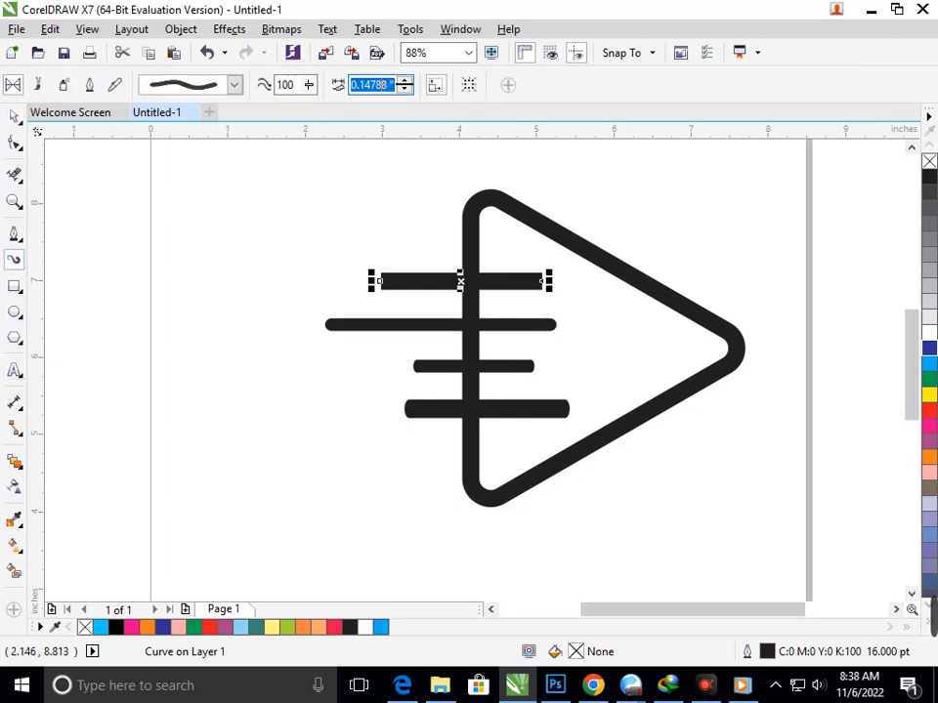
{"action": "key", "text": "BackSpace"}
{"action": "left_click", "coordinate": [404, 85]}
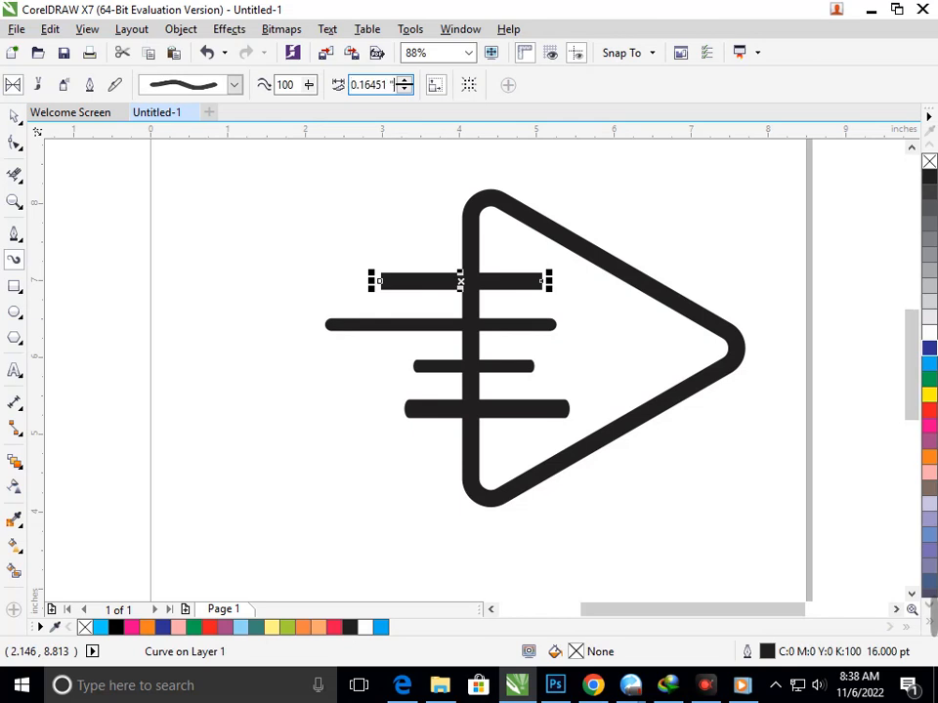
{"action": "left_click", "coordinate": [14, 116]}
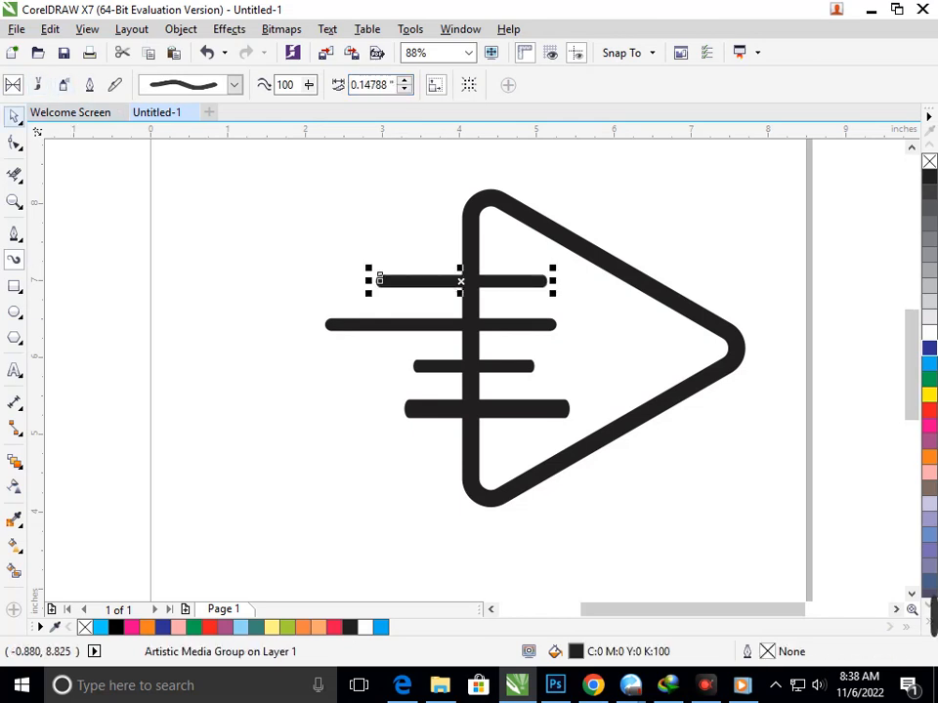
{"action": "left_click", "coordinate": [225, 377]}
Step: Stretch the top bar downward to thicken it to about the thickness of the bottom bar
{"action": "key", "text": "F2"}
{"action": "left_click_drag", "start_coordinate": [212, 238], "coordinate": [652, 504]}
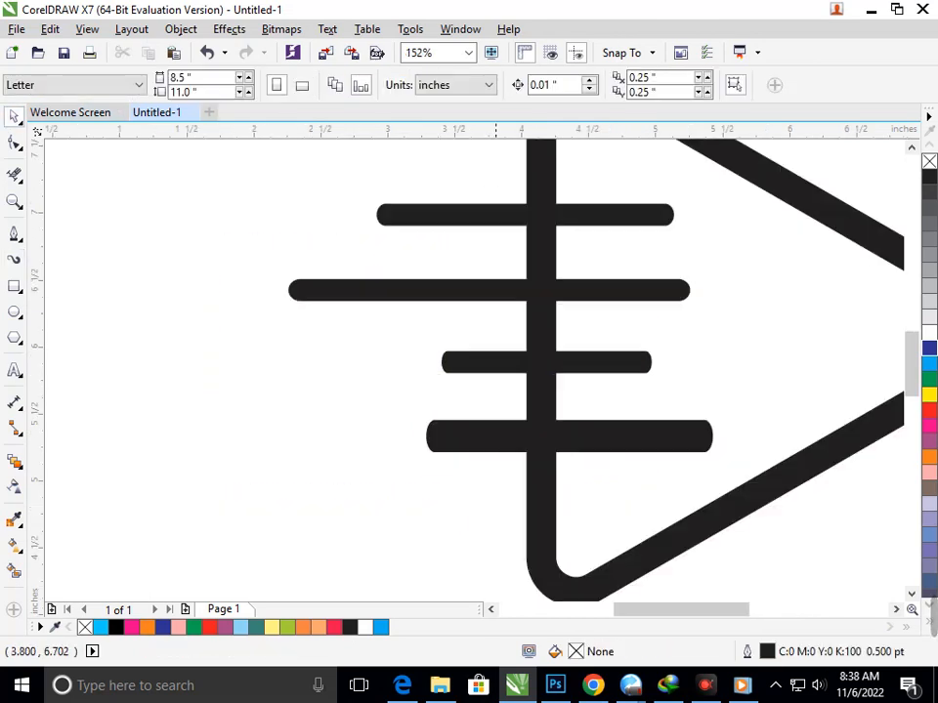
{"action": "left_click", "coordinate": [496, 220]}
{"action": "left_click_drag", "start_coordinate": [525, 233], "coordinate": [522, 242]}
Step: Separate the invisible centre path from the top bar, outline it in blue and delete it
{"action": "left_click", "coordinate": [322, 449]}
{"action": "left_click_drag", "start_coordinate": [411, 224], "coordinate": [195, 222]}
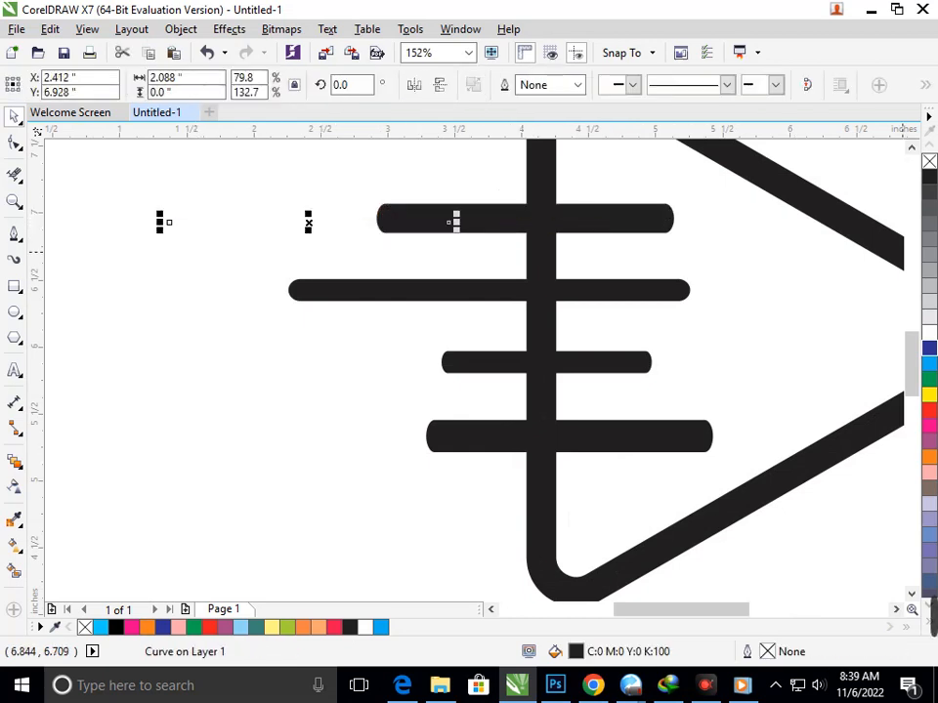
{"action": "right_click", "coordinate": [929, 348]}
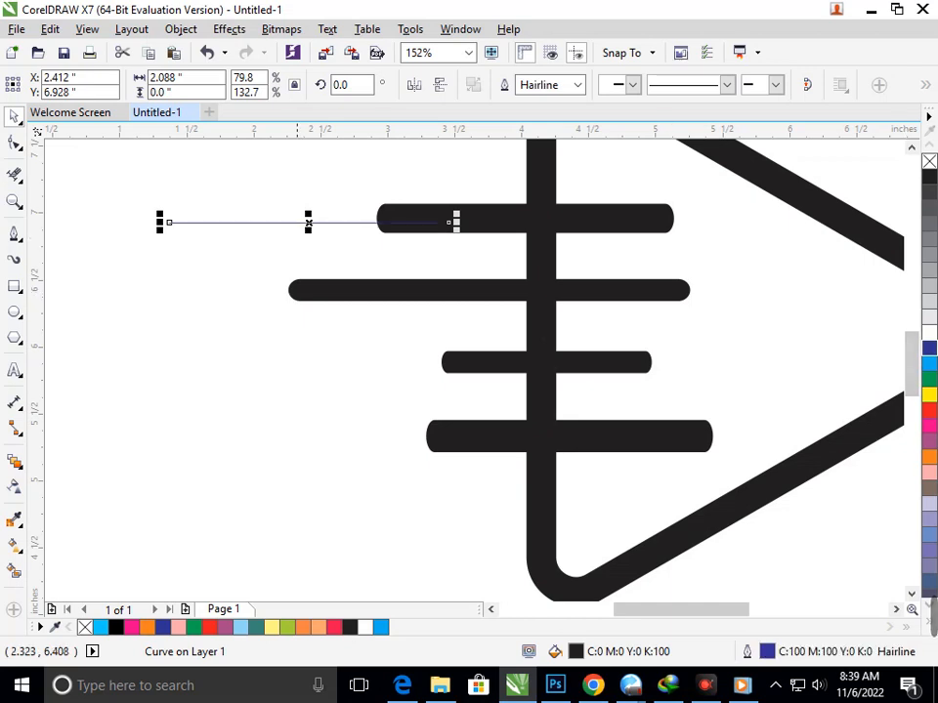
{"action": "key", "text": "Delete"}
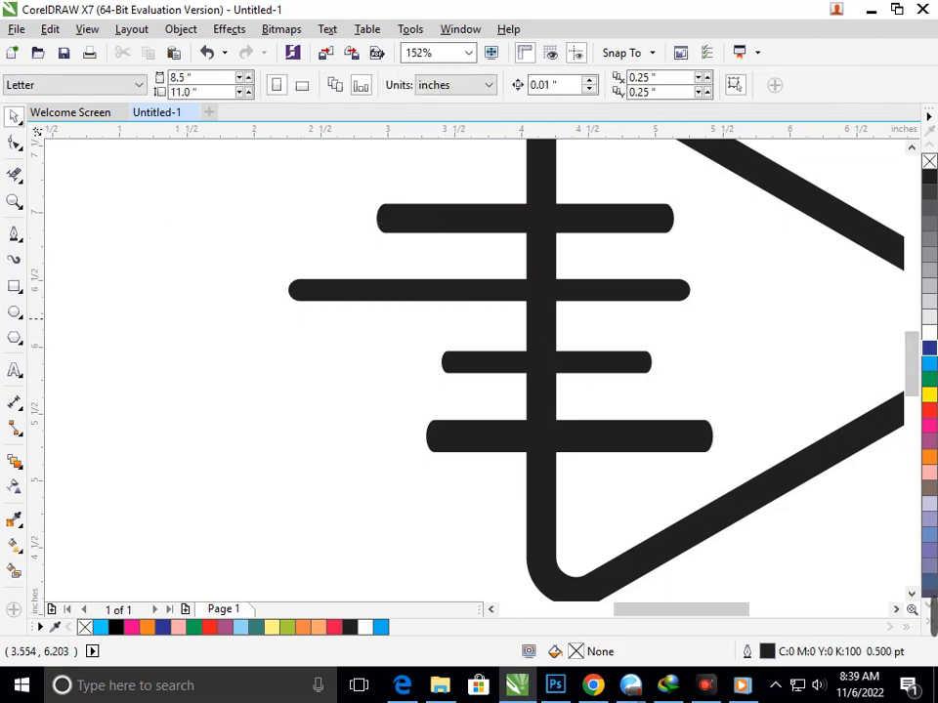
Step: Stretch the second and third bars downward to thicken them to about the thickness of the other bars
{"action": "left_click", "coordinate": [490, 294]}
{"action": "left_click_drag", "start_coordinate": [489, 307], "coordinate": [490, 312]}
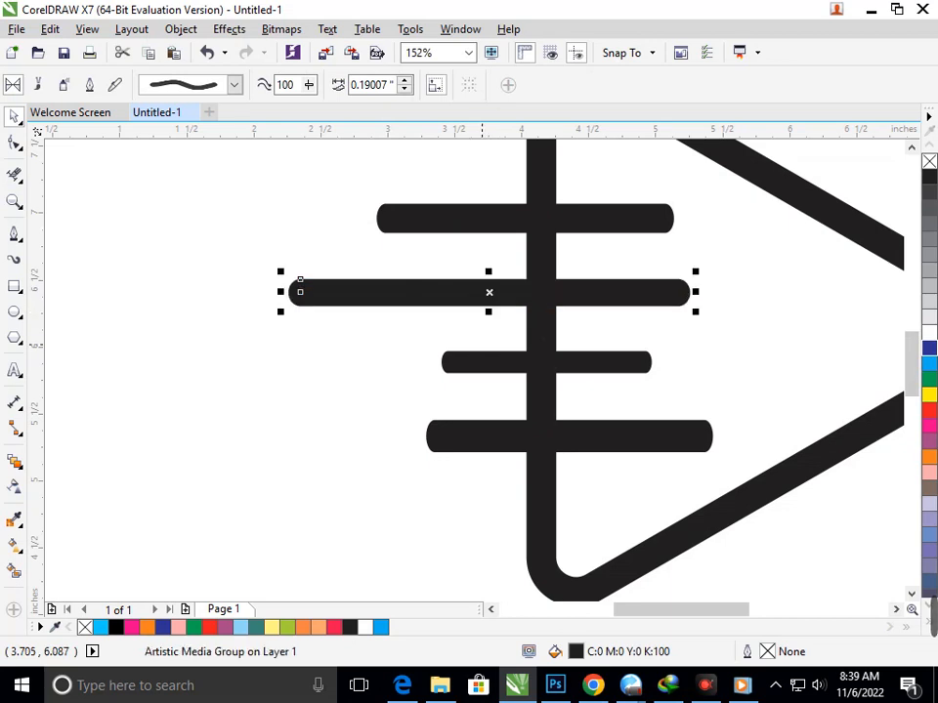
{"action": "left_click", "coordinate": [494, 368]}
{"action": "left_click_drag", "start_coordinate": [543, 376], "coordinate": [546, 390]}
{"action": "left_click", "coordinate": [431, 492]}
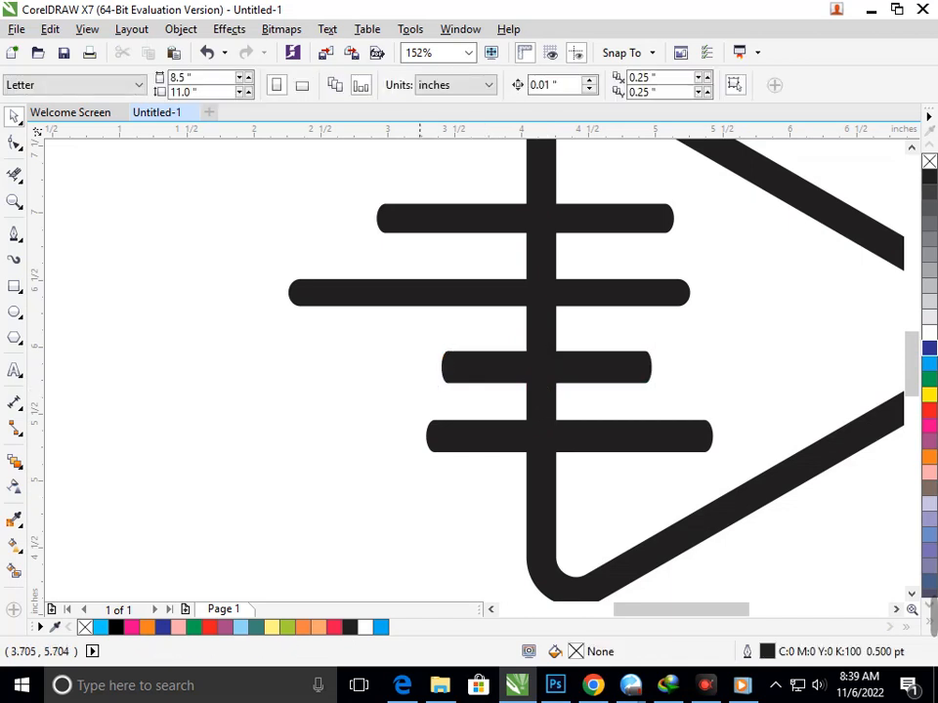
Step: Remove the segments of the triangle's vertical edge between the horizontal bars with the Virtual Segment Delete tool
{"action": "left_click", "coordinate": [14, 174]}
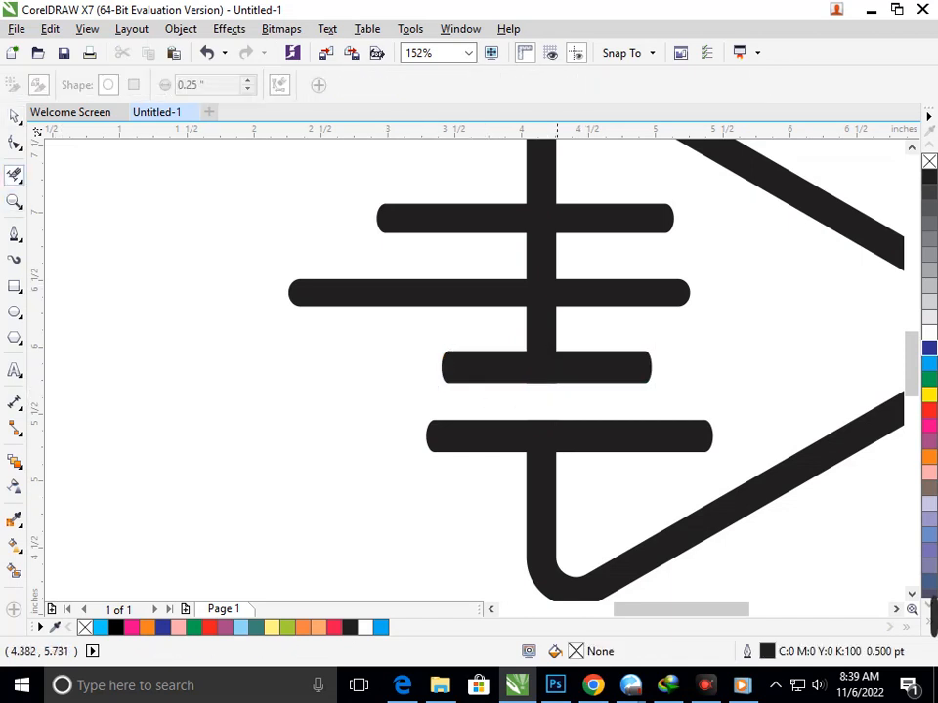
{"action": "scroll", "coordinate": [374, 377], "scroll_direction": "down", "scroll_amount": 2}
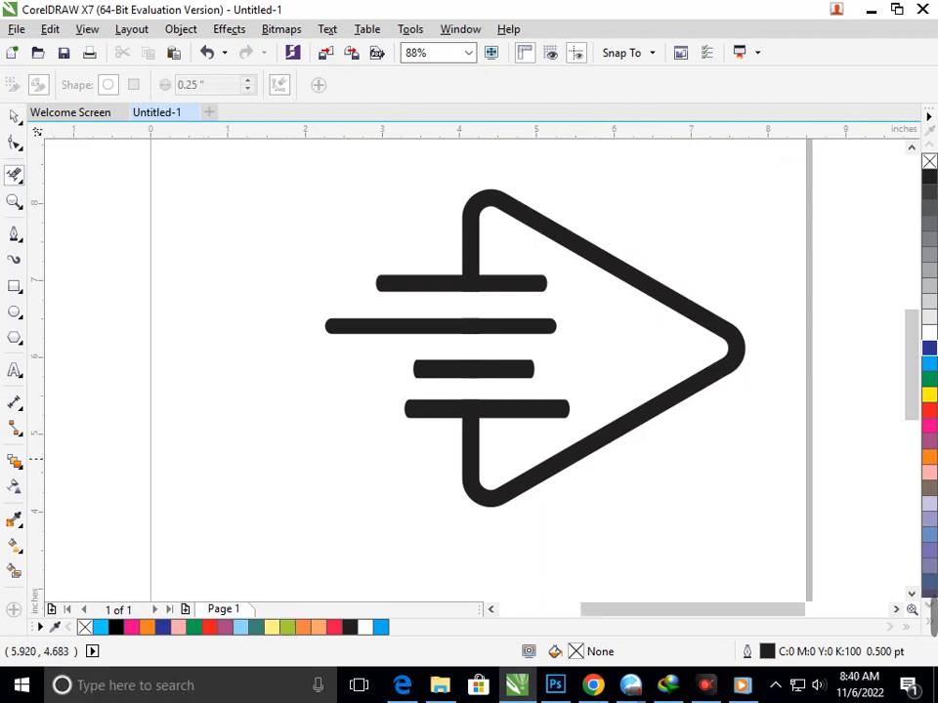
{"action": "left_click", "coordinate": [776, 684]}
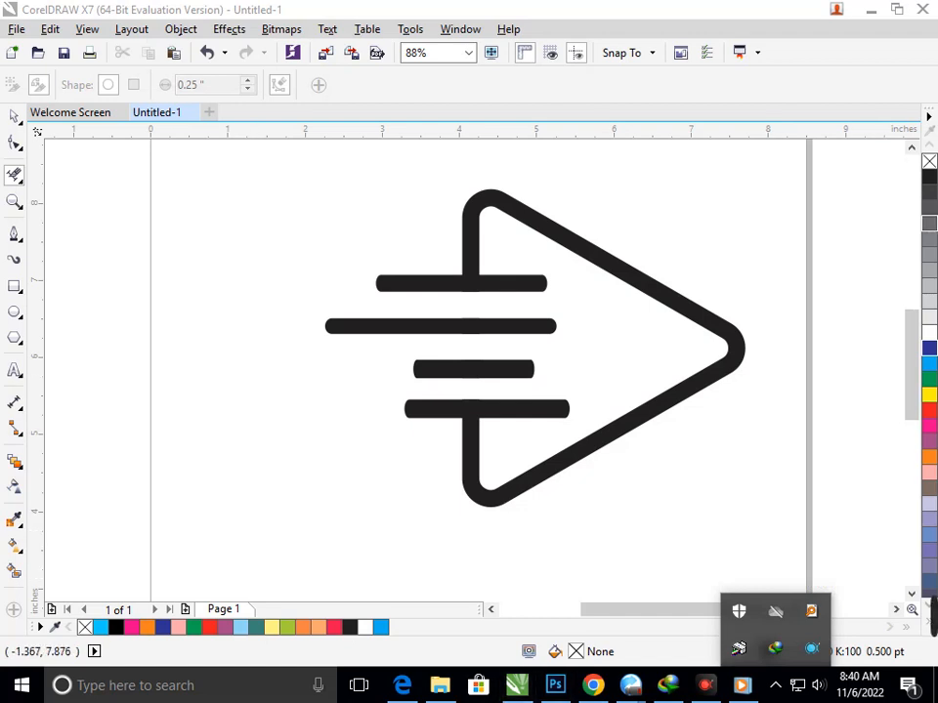
Step: Move the second bar to the left and shorten it to about 1.88 inches, and shift the bottom bar left
{"action": "left_click", "coordinate": [14, 116]}
{"action": "left_click_drag", "start_coordinate": [506, 326], "coordinate": [436, 328]}
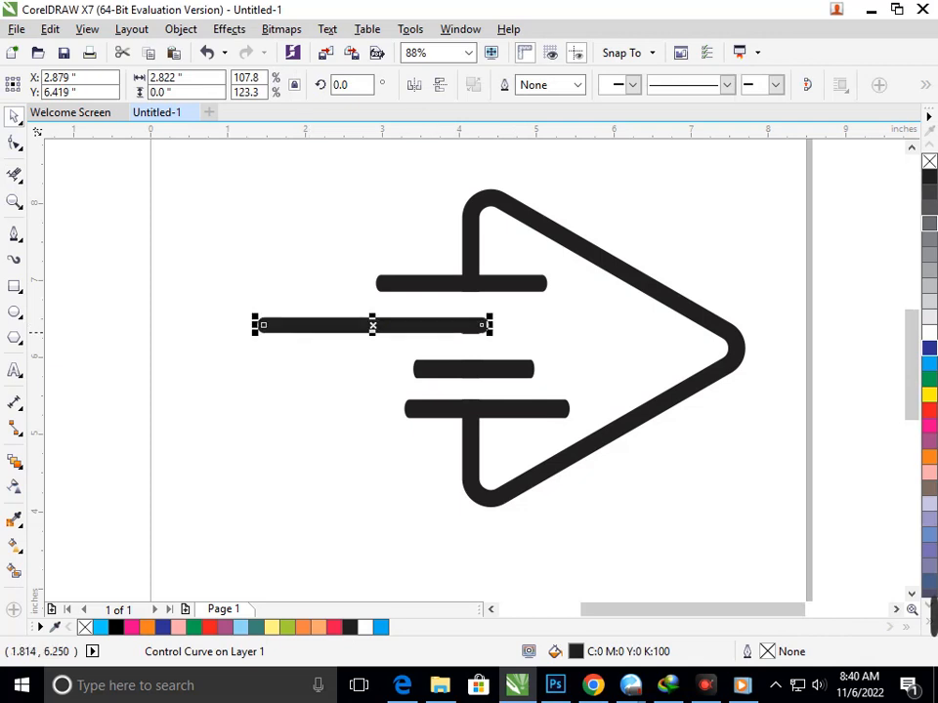
{"action": "left_click_drag", "start_coordinate": [253, 325], "coordinate": [328, 325]}
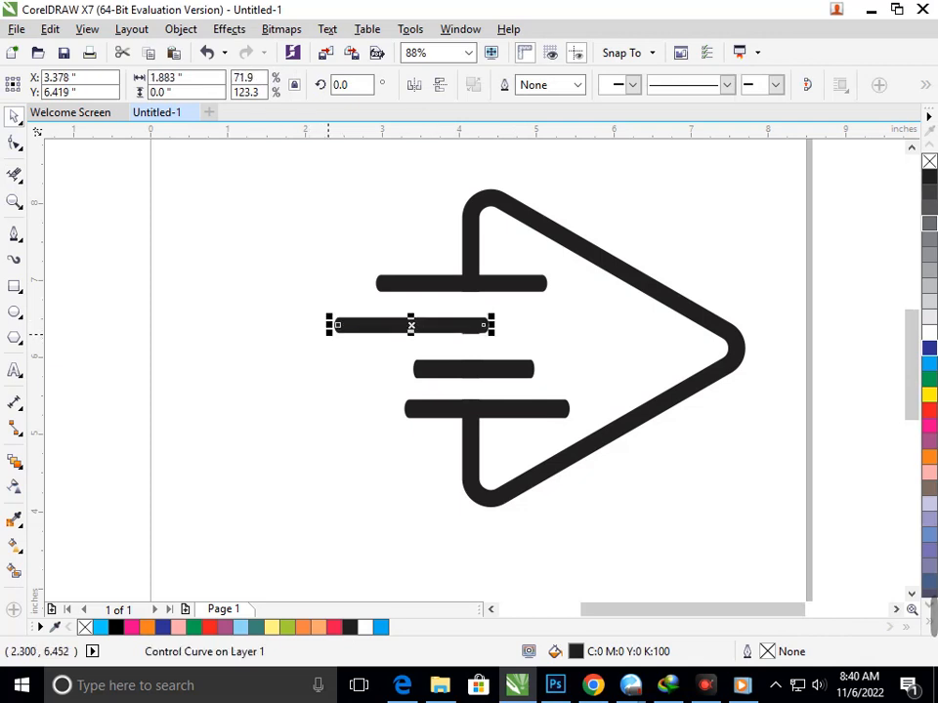
{"action": "left_click", "coordinate": [459, 369]}
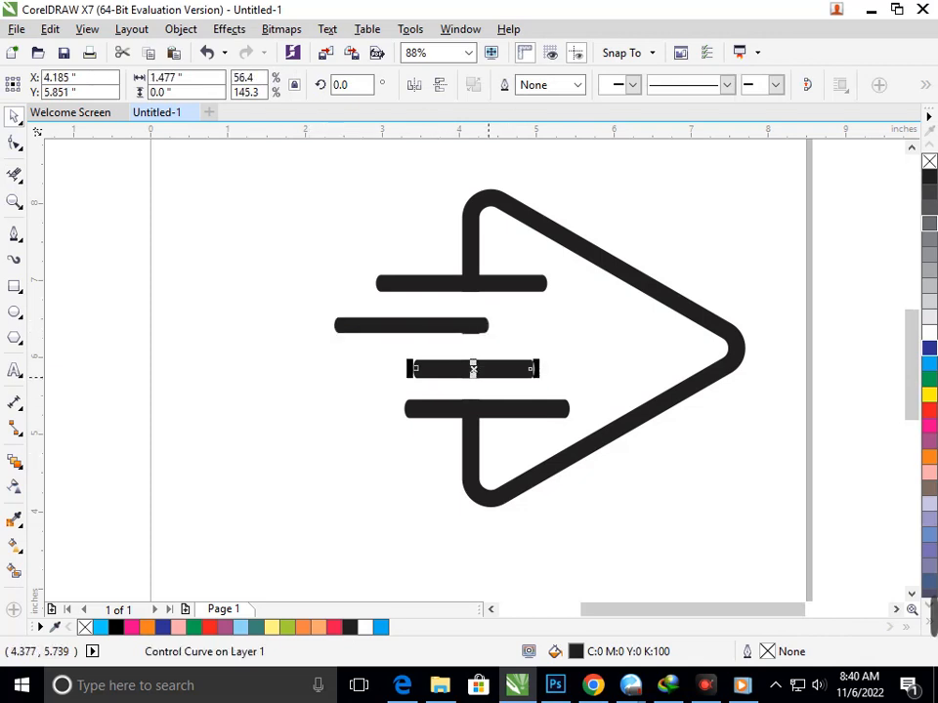
{"action": "left_click_drag", "start_coordinate": [498, 372], "coordinate": [456, 409]}
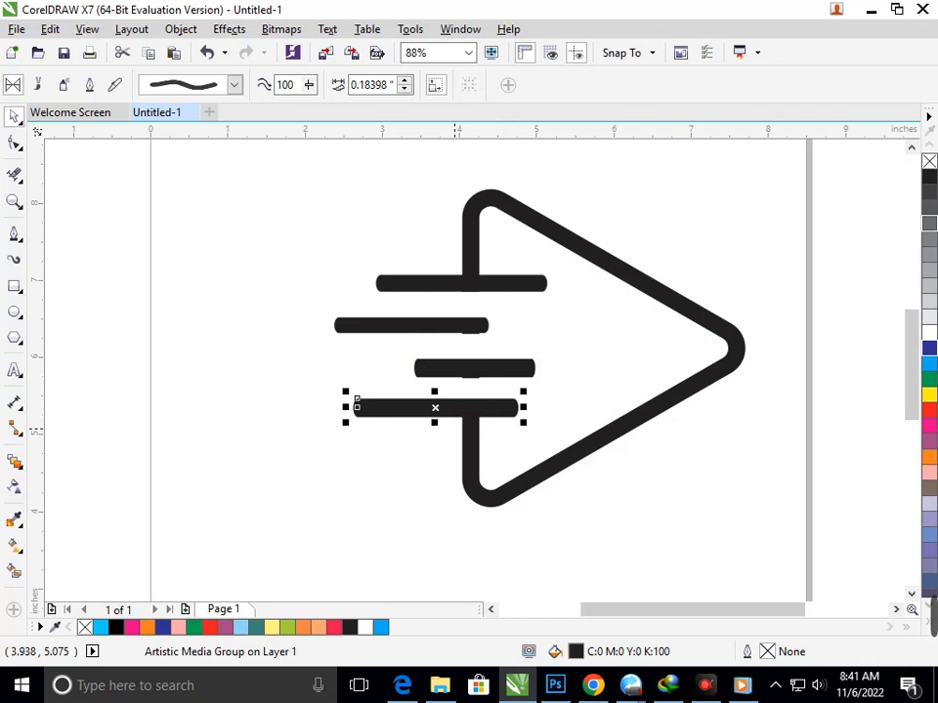
Step: Place a copy of the third bar to its left and shorten the copy to a small dash in line with it
{"action": "left_click_drag", "start_coordinate": [467, 369], "coordinate": [287, 363]}
{"action": "left_click_drag", "start_coordinate": [226, 362], "coordinate": [367, 368]}
{"action": "left_click", "coordinate": [303, 443]}
{"action": "left_click", "coordinate": [394, 489]}
{"action": "left_click", "coordinate": [374, 369]}
{"action": "left_click", "coordinate": [363, 514]}
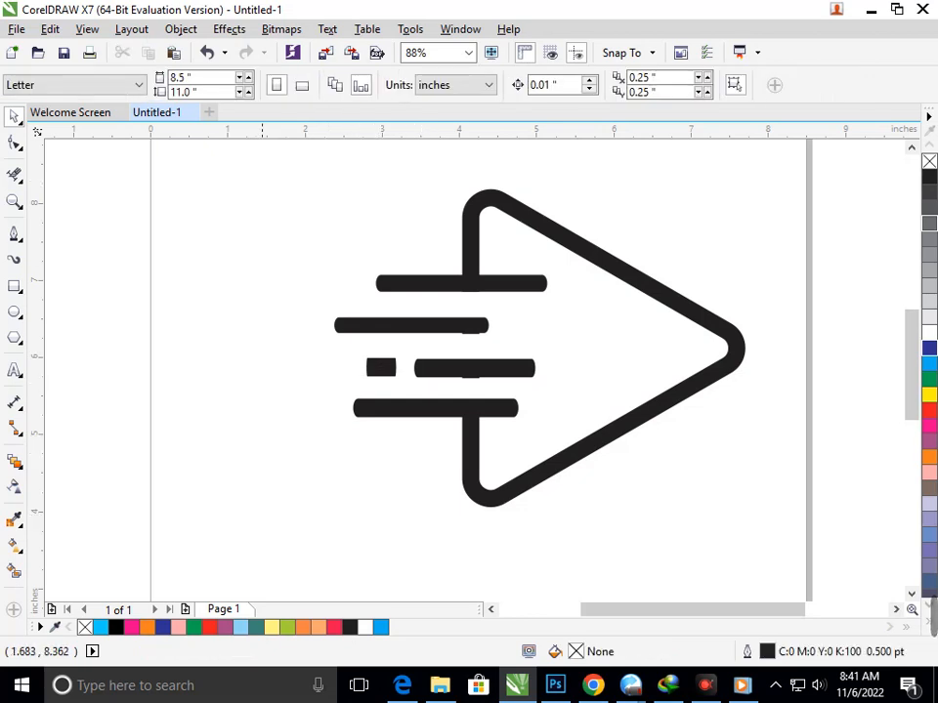
Step: Fill the bars with blue (C100 M100 Y0 K0) and give the triangle an outline in the same blue
{"action": "left_click_drag", "start_coordinate": [256, 152], "coordinate": [799, 536]}
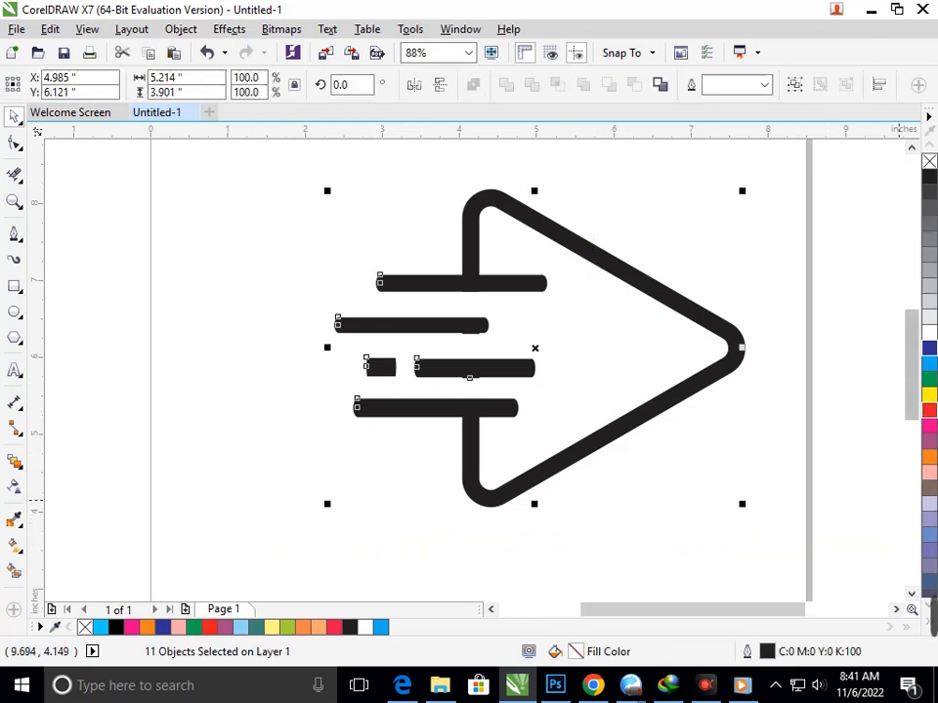
{"action": "left_click", "coordinate": [929, 348]}
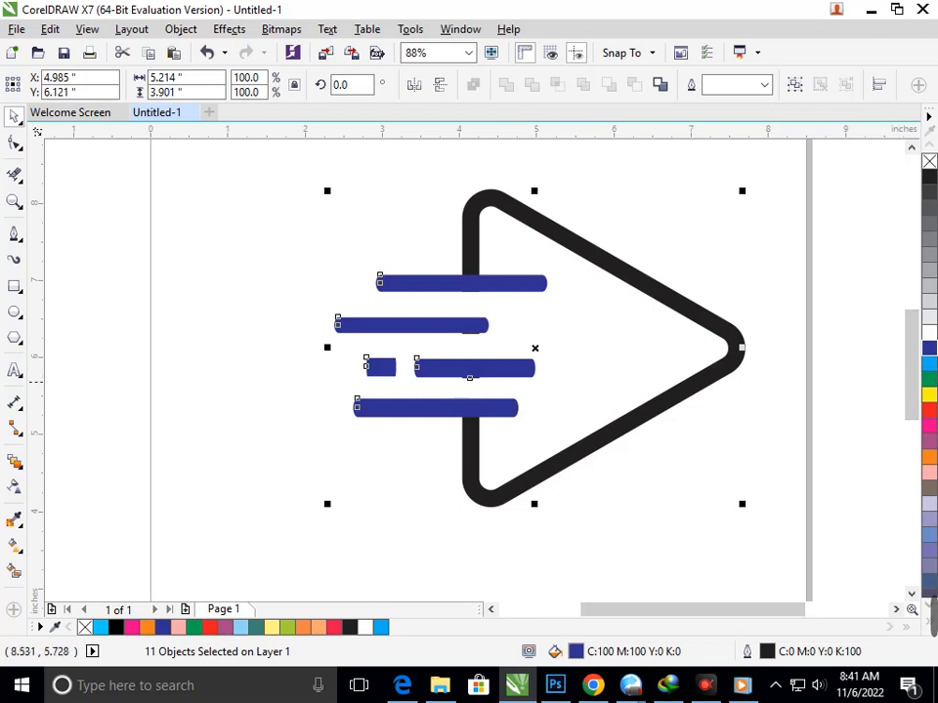
{"action": "left_click", "coordinate": [712, 373]}
{"action": "left_click", "coordinate": [739, 442]}
{"action": "left_click", "coordinate": [724, 368]}
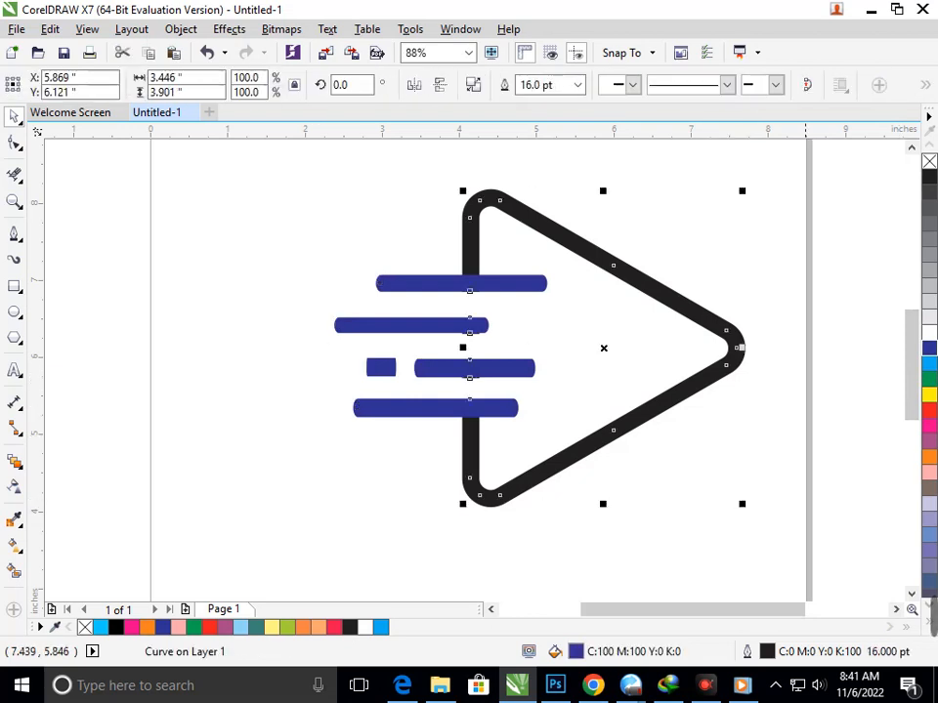
{"action": "right_click", "coordinate": [929, 349]}
{"action": "left_click", "coordinate": [353, 283]}
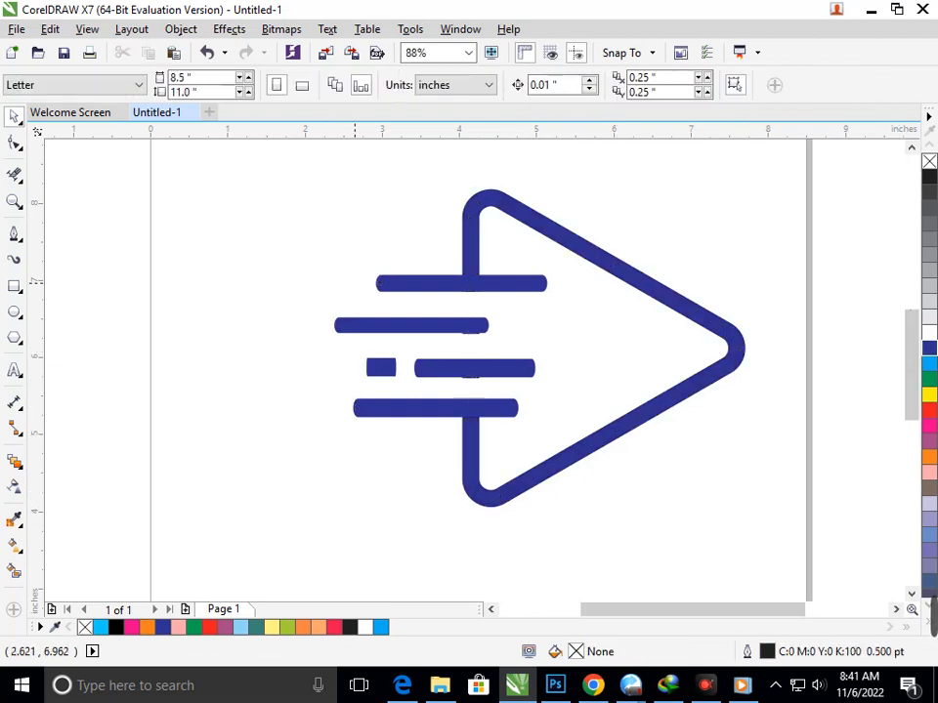
Step: Group the triangle and all the speed lines into one object
{"action": "scroll", "coordinate": [450, 328], "scroll_direction": "down", "scroll_amount": 1}
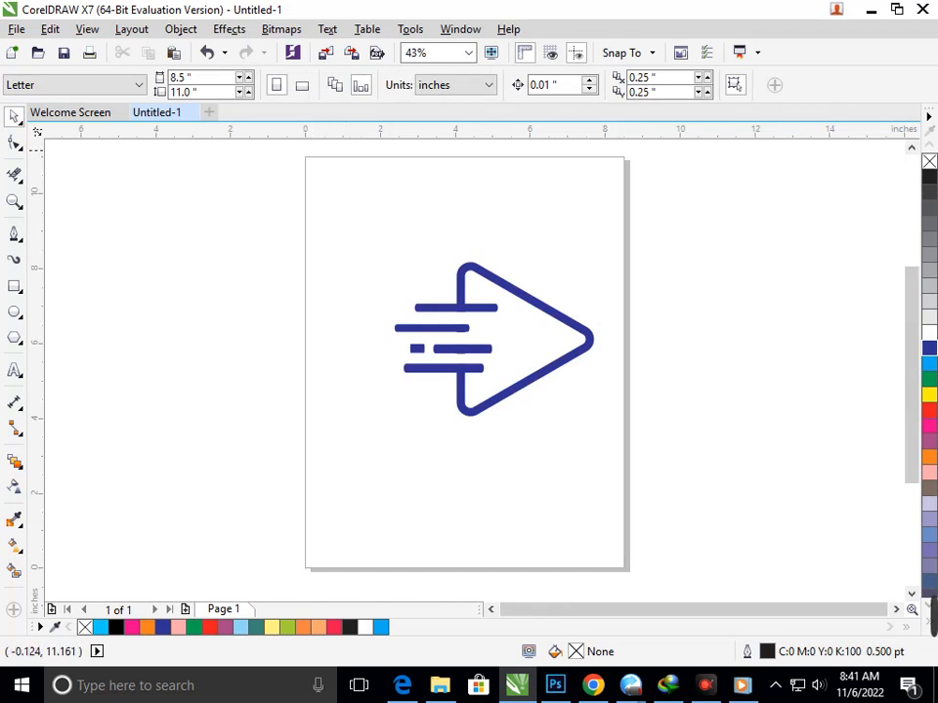
{"action": "left_click_drag", "start_coordinate": [379, 216], "coordinate": [656, 475]}
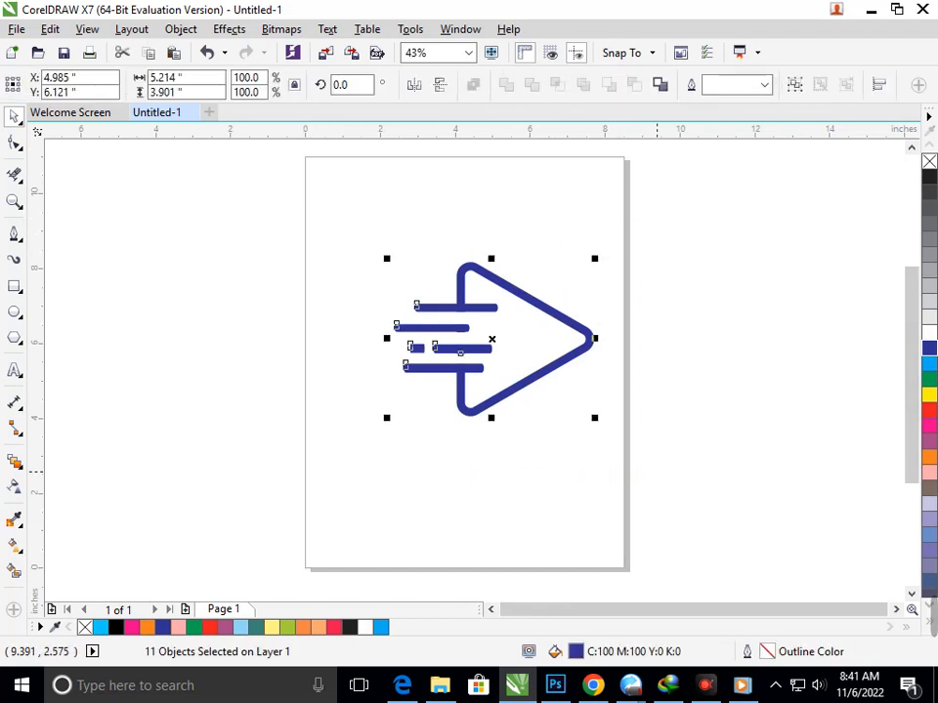
{"action": "key", "text": "ctrl+g"}
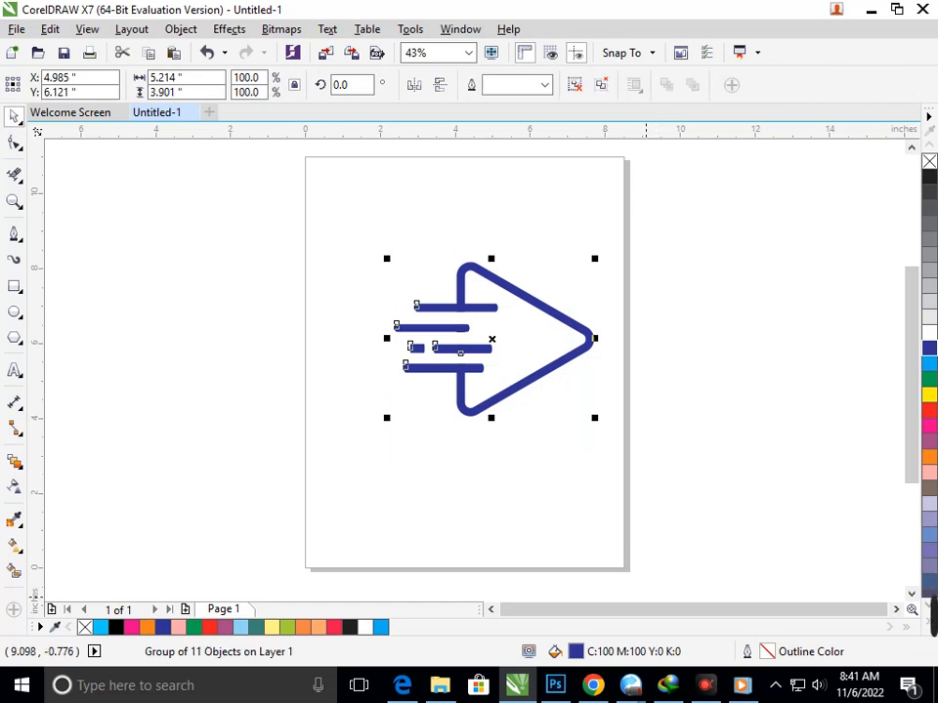
{"action": "left_click", "coordinate": [775, 685]}
{"action": "left_click", "coordinate": [542, 526]}
{"action": "left_click_drag", "start_coordinate": [328, 218], "coordinate": [678, 483]}
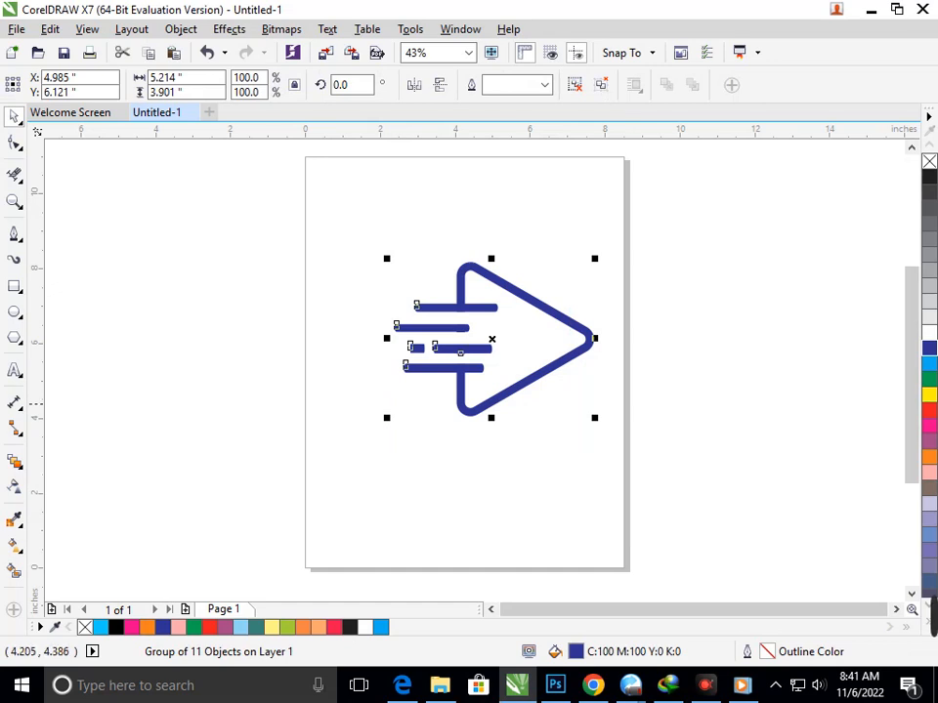
Step: Move the logo group up and left on the page and enlarge it to about 6.21 by 4.64 inches
{"action": "left_click_drag", "start_coordinate": [464, 404], "coordinate": [424, 392]}
{"action": "left_click_drag", "start_coordinate": [349, 405], "coordinate": [326, 420]}
{"action": "left_click_drag", "start_coordinate": [418, 403], "coordinate": [434, 403]}
{"action": "left_click", "coordinate": [451, 483]}
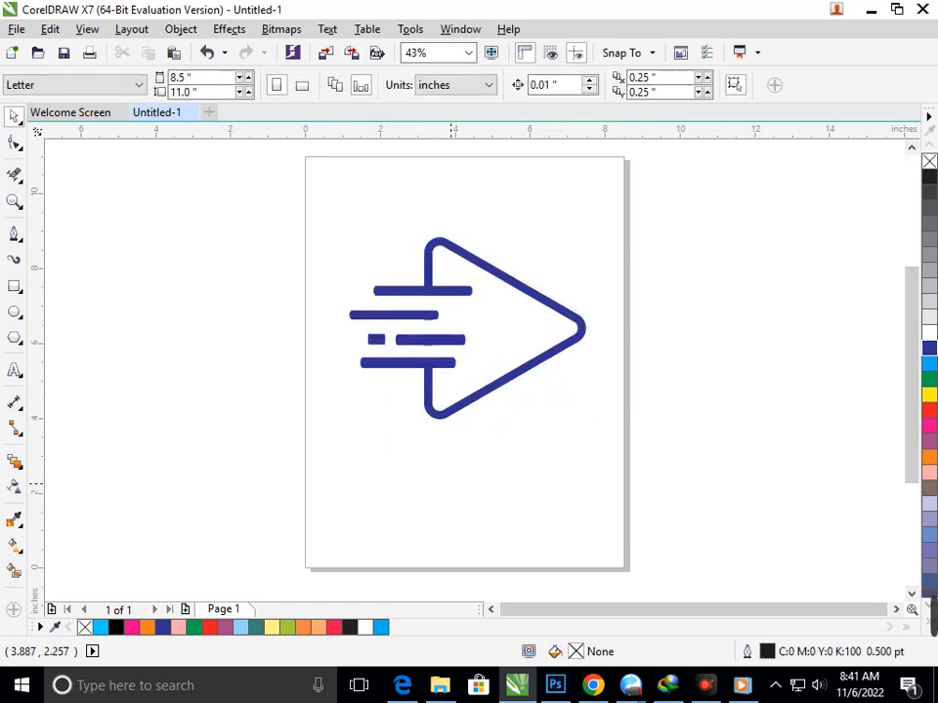
Step: Try a 24 pt outline width on the logo group and undo it
{"action": "left_click_drag", "start_coordinate": [280, 187], "coordinate": [596, 387]}
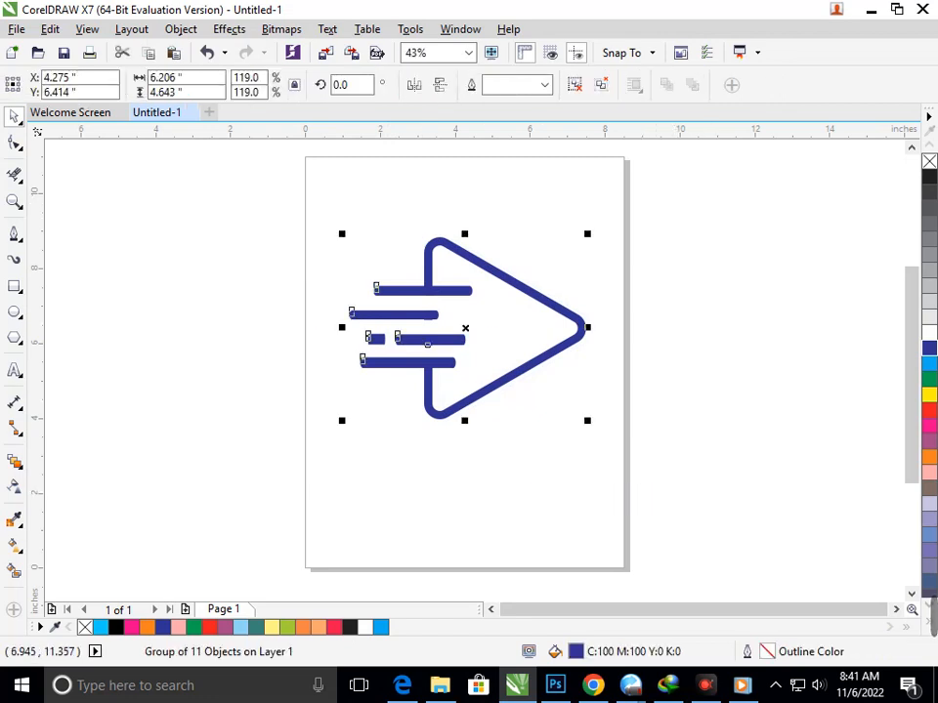
{"action": "left_click", "coordinate": [544, 85]}
{"action": "left_click", "coordinate": [515, 280]}
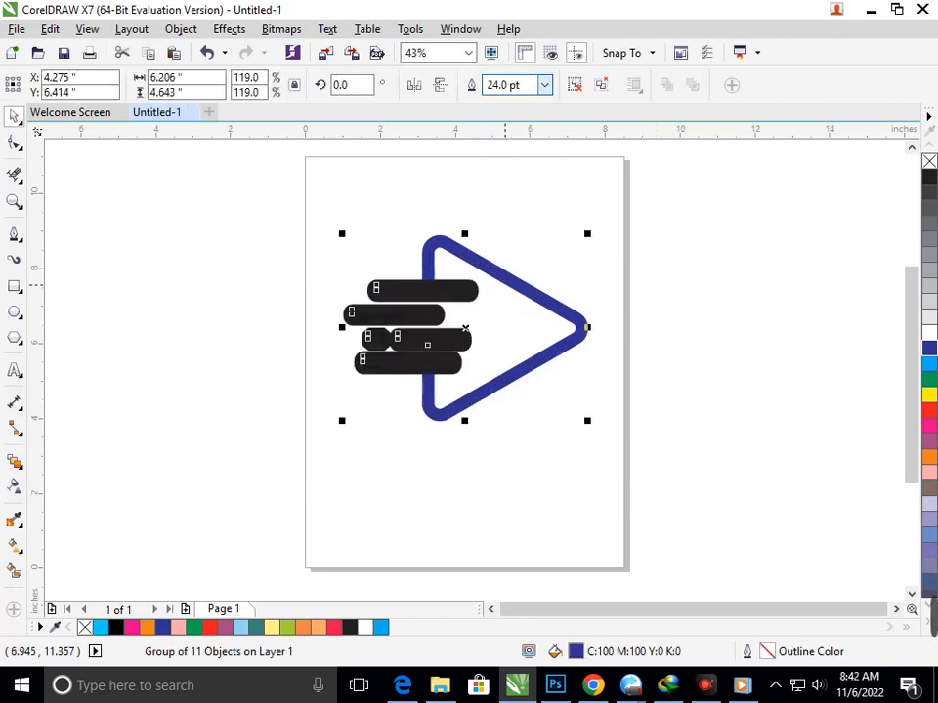
{"action": "key", "text": "ctrl+z"}
{"action": "left_click", "coordinate": [527, 441]}
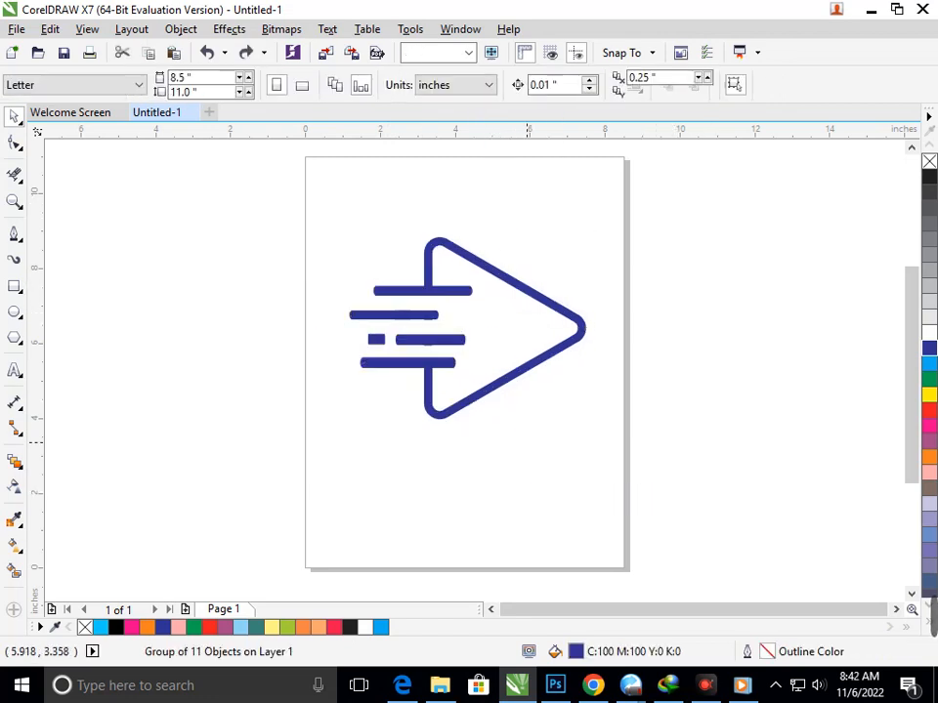
Step: Enlarge the logo group to about 6.86 by 5.13 inches and shift it slightly to the left
{"action": "left_click_drag", "start_coordinate": [264, 178], "coordinate": [656, 460]}
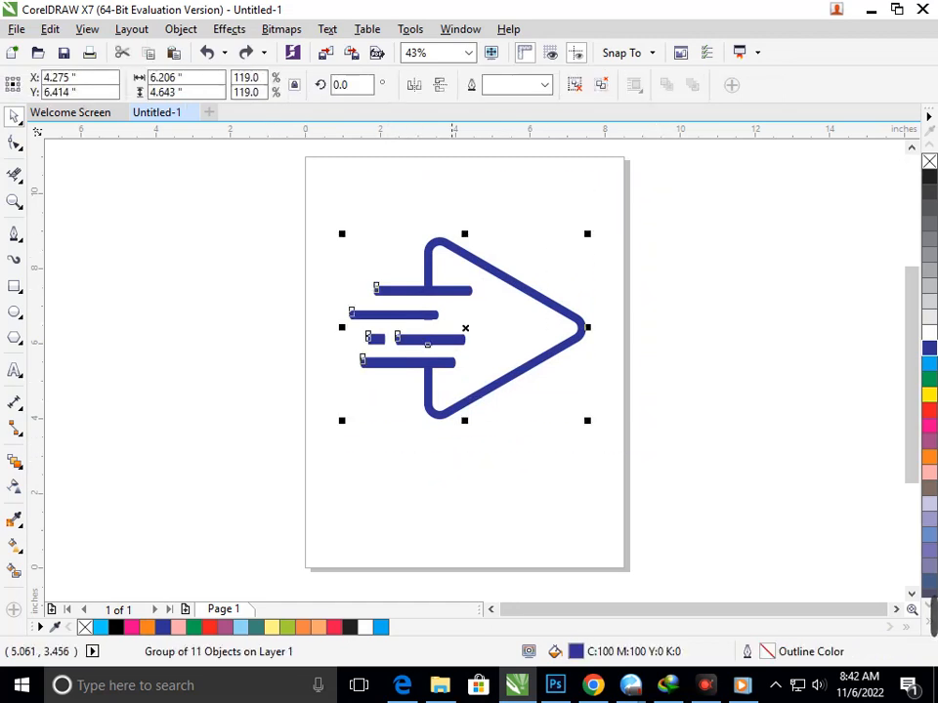
{"action": "left_click_drag", "start_coordinate": [342, 420], "coordinate": [327, 436]}
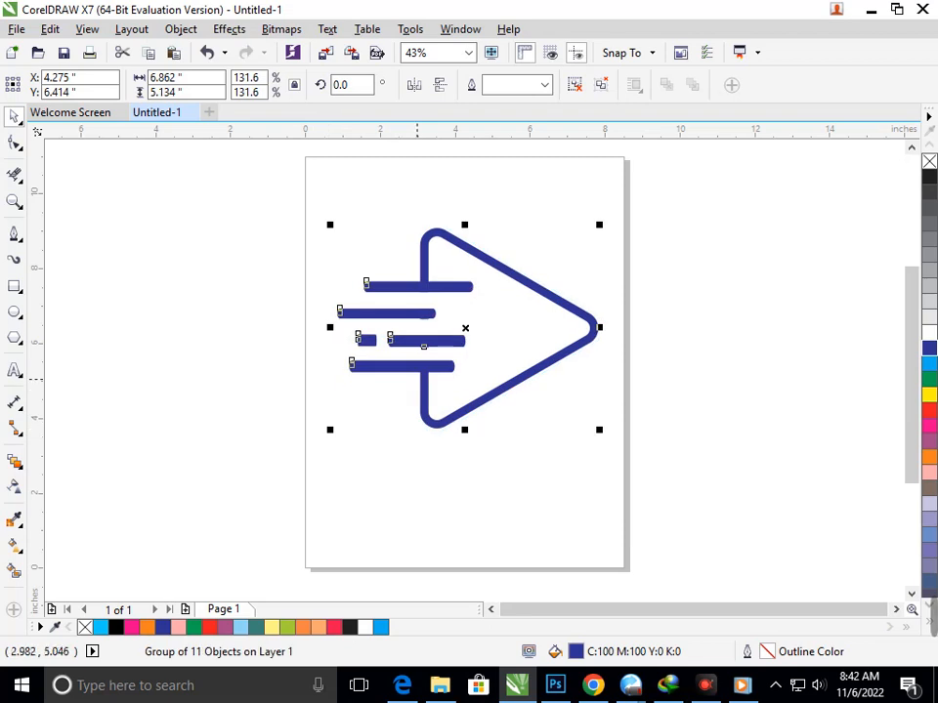
{"action": "left_click_drag", "start_coordinate": [420, 367], "coordinate": [415, 368]}
{"action": "left_click", "coordinate": [375, 389]}
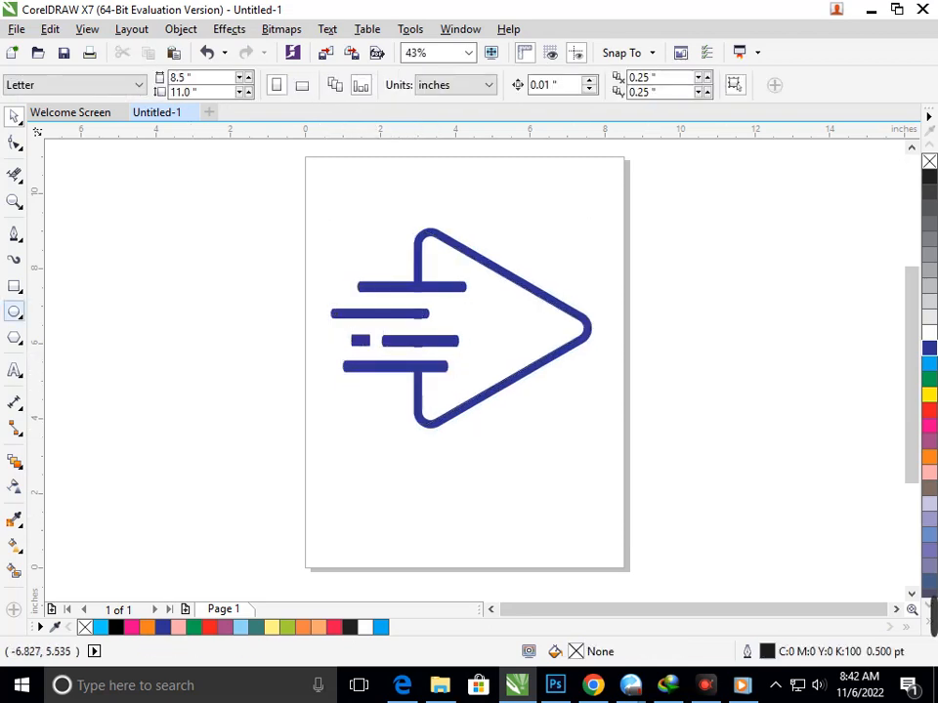
Step: Add a page-sized rectangle behind the logo, compare yellow, green, cyan and blue fills, and settle on black
{"action": "double_click", "coordinate": [15, 285]}
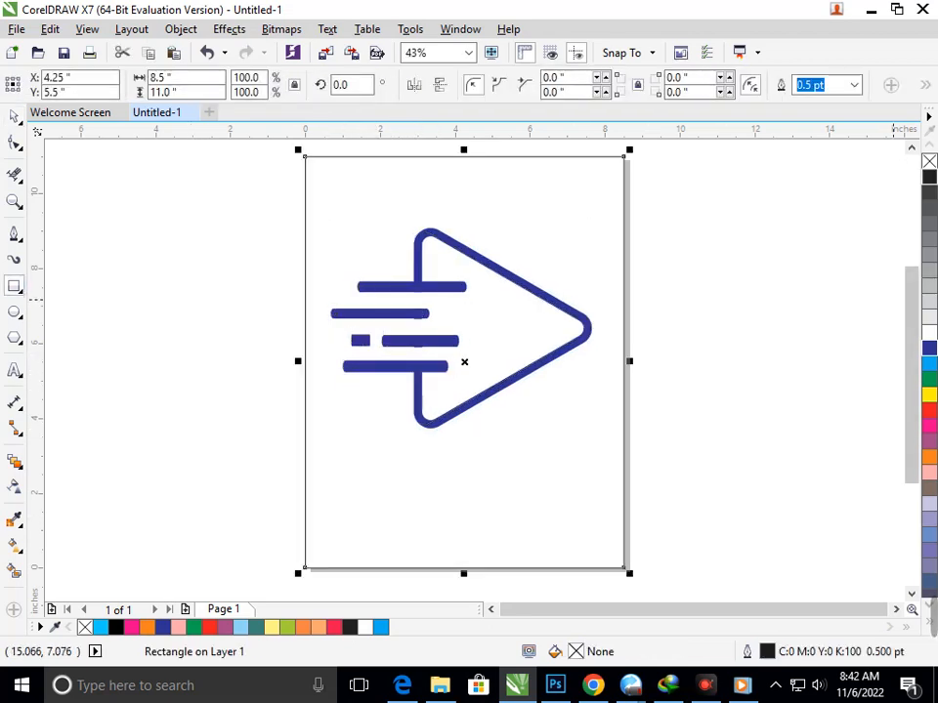
{"action": "left_click", "coordinate": [929, 177]}
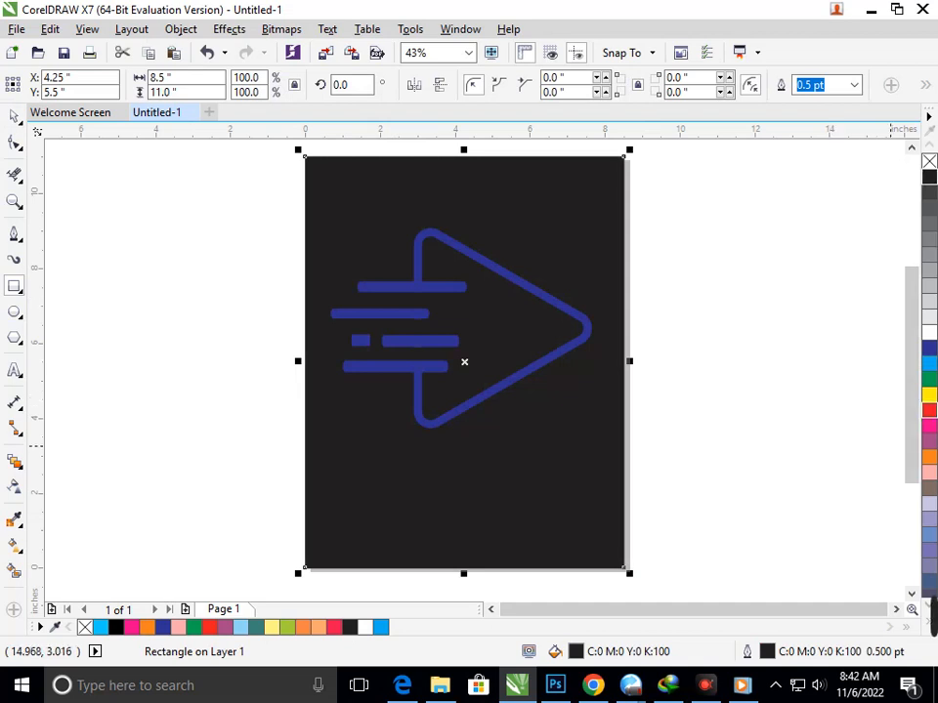
{"action": "left_click", "coordinate": [929, 395]}
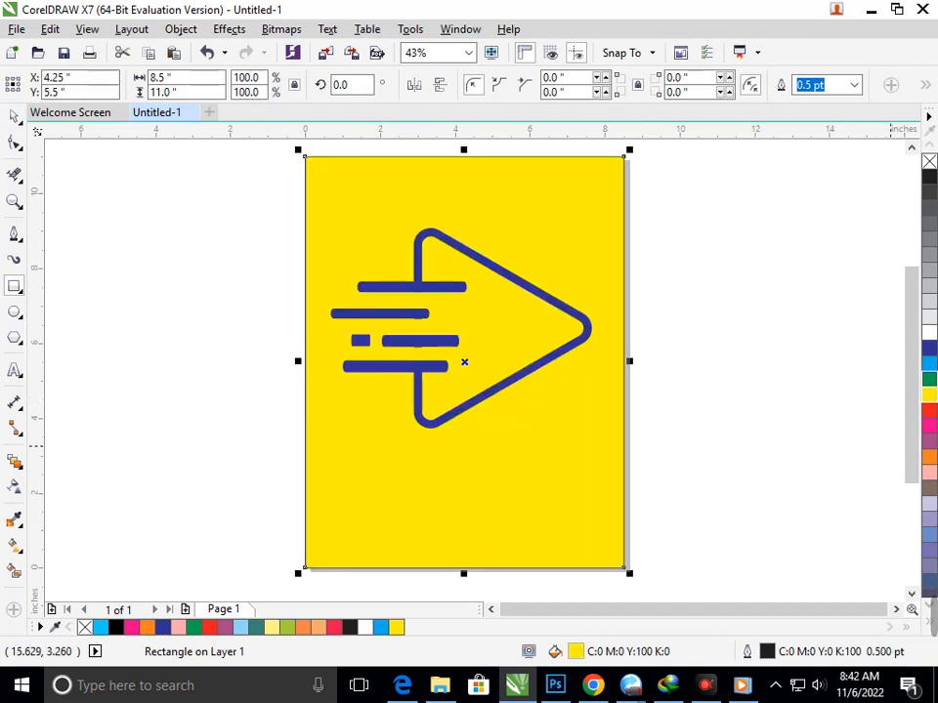
{"action": "left_click", "coordinate": [929, 378]}
{"action": "left_click", "coordinate": [930, 362]}
{"action": "left_click", "coordinate": [929, 346]}
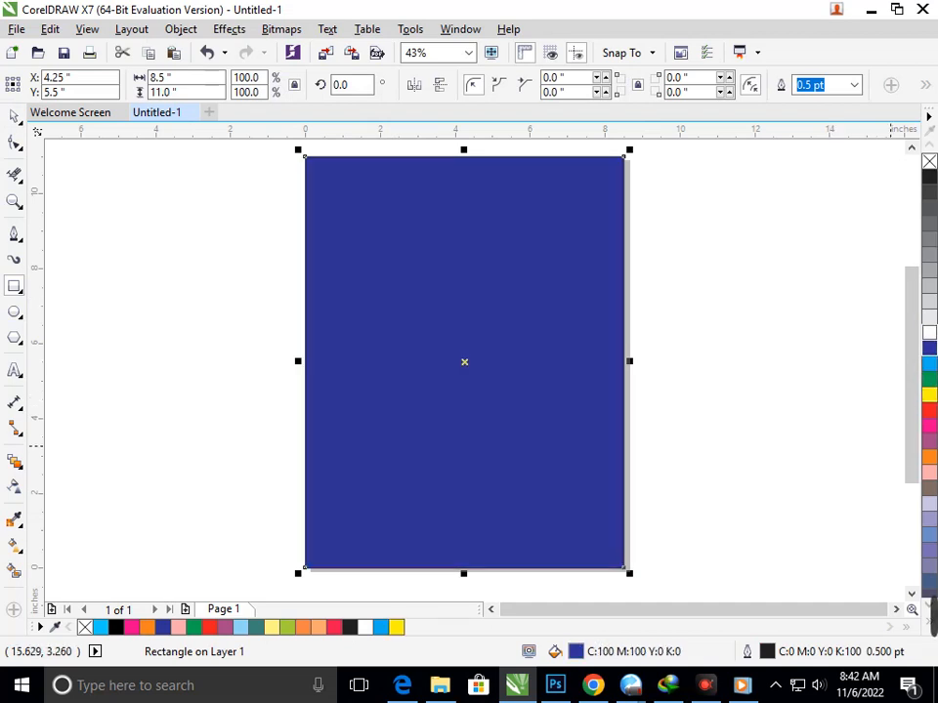
{"action": "left_click", "coordinate": [929, 177]}
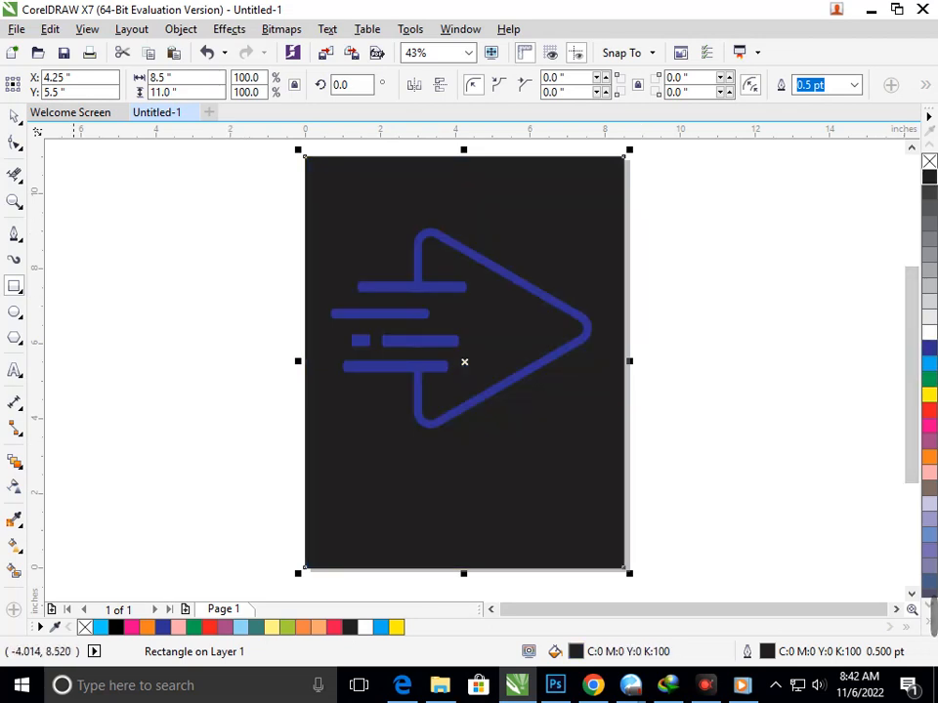
Step: Set the logo group's outline colour to white
{"action": "left_click", "coordinate": [14, 116]}
{"action": "left_click", "coordinate": [175, 218]}
{"action": "left_click_drag", "start_coordinate": [186, 207], "coordinate": [610, 438]}
{"action": "right_click", "coordinate": [929, 333]}
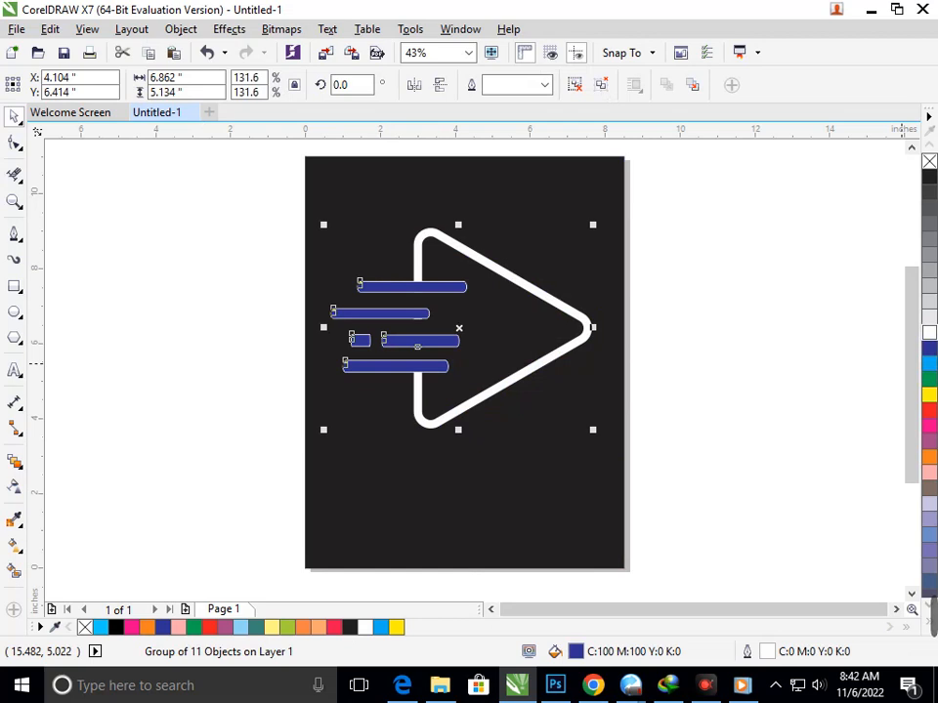
{"action": "left_click", "coordinate": [772, 366]}
{"action": "left_click", "coordinate": [402, 368]}
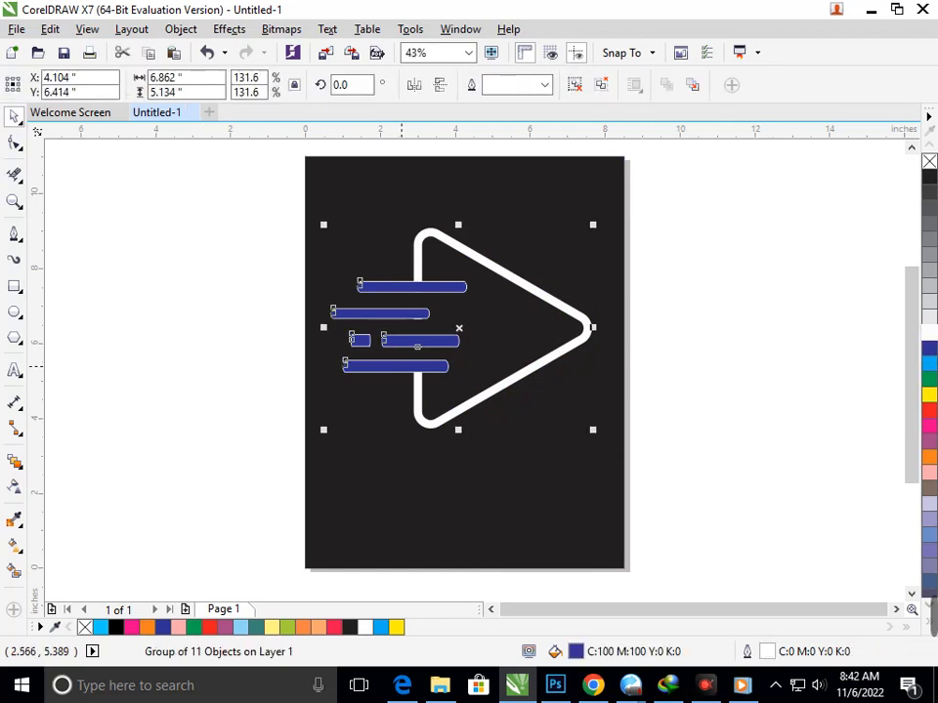
Step: Ungroup the logo and fill the four long bars and the small dash with white
{"action": "left_click", "coordinate": [574, 85]}
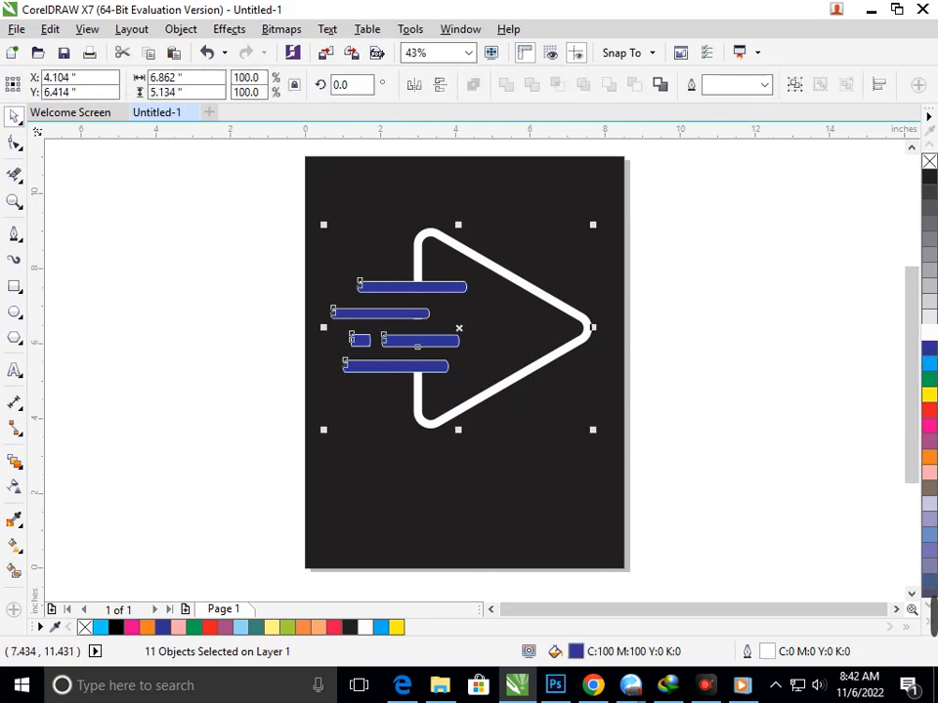
{"action": "left_click", "coordinate": [734, 410]}
{"action": "left_click", "coordinate": [386, 369]}
{"action": "left_click", "coordinate": [415, 339], "text": "shift"}
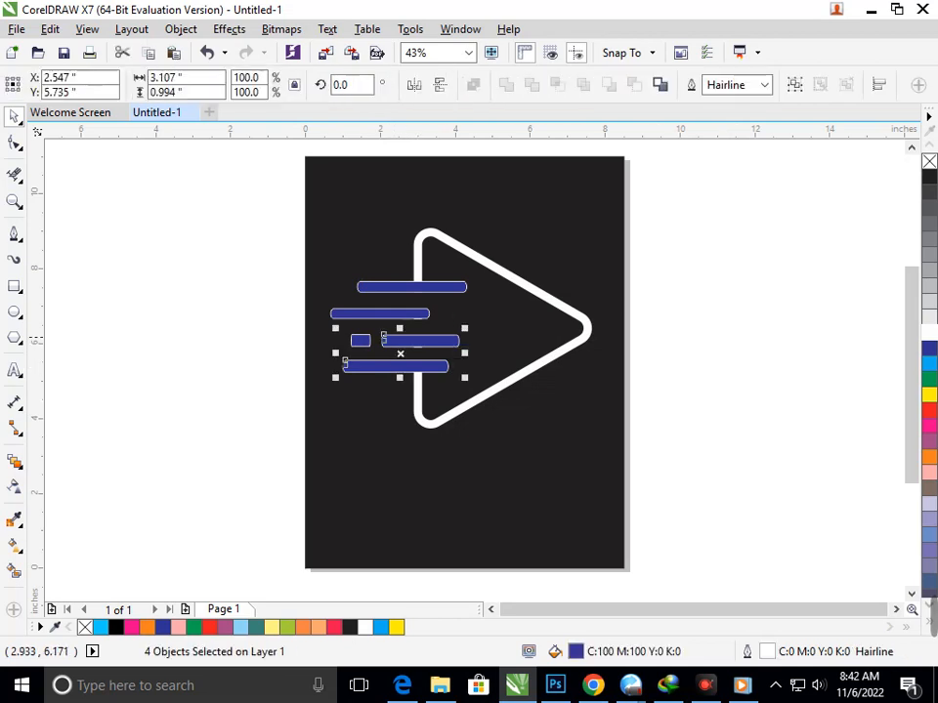
{"action": "left_click", "coordinate": [360, 338], "text": "shift"}
{"action": "left_click", "coordinate": [356, 314], "text": "shift"}
{"action": "left_click", "coordinate": [373, 287], "text": "shift"}
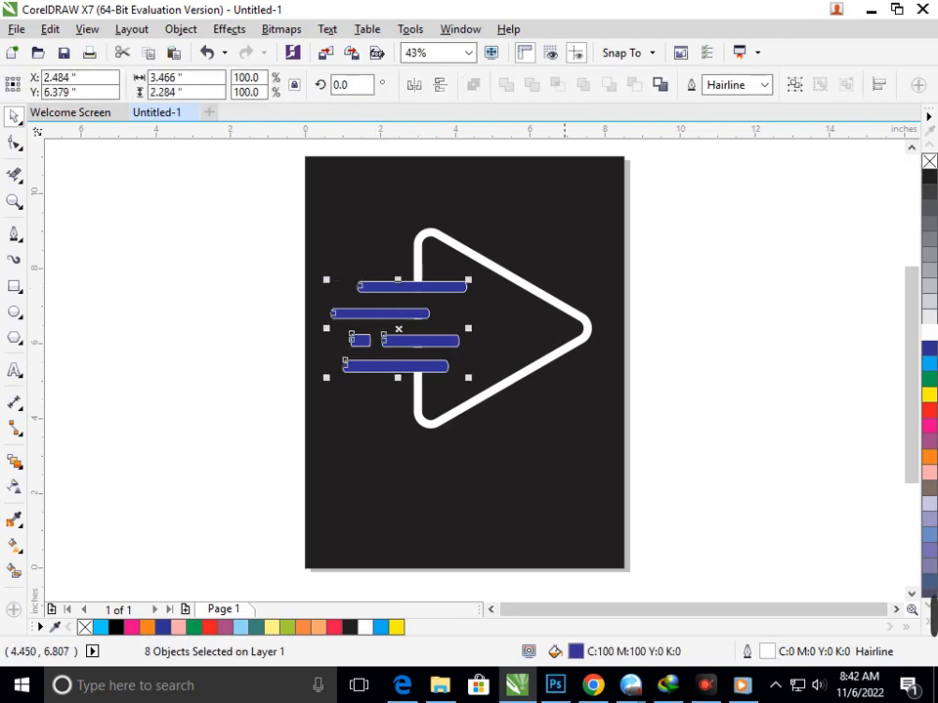
{"action": "left_click", "coordinate": [929, 332]}
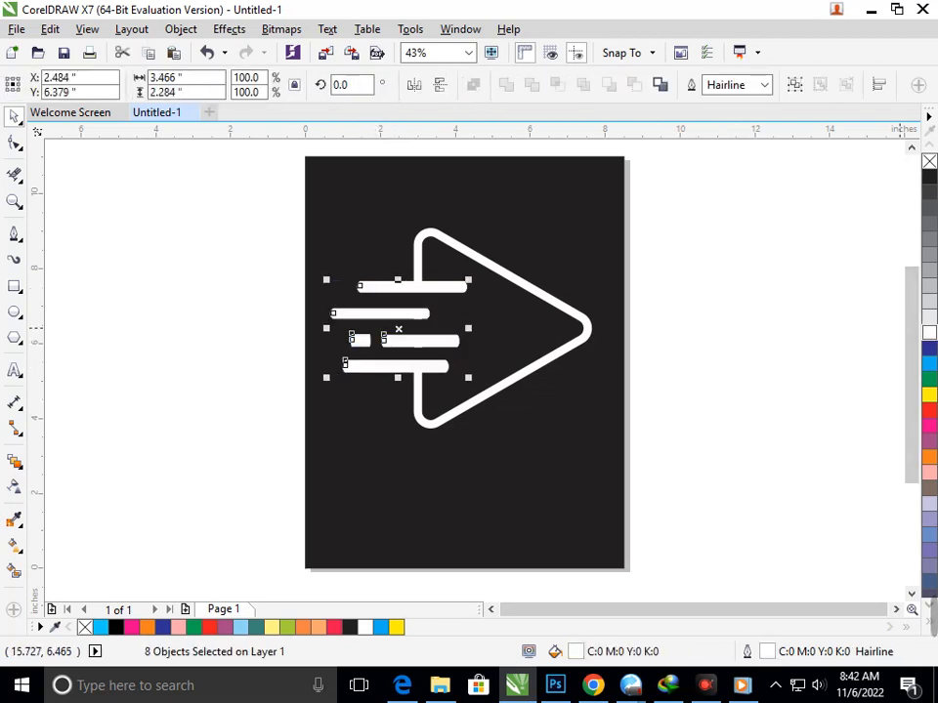
{"action": "key", "text": "Escape"}
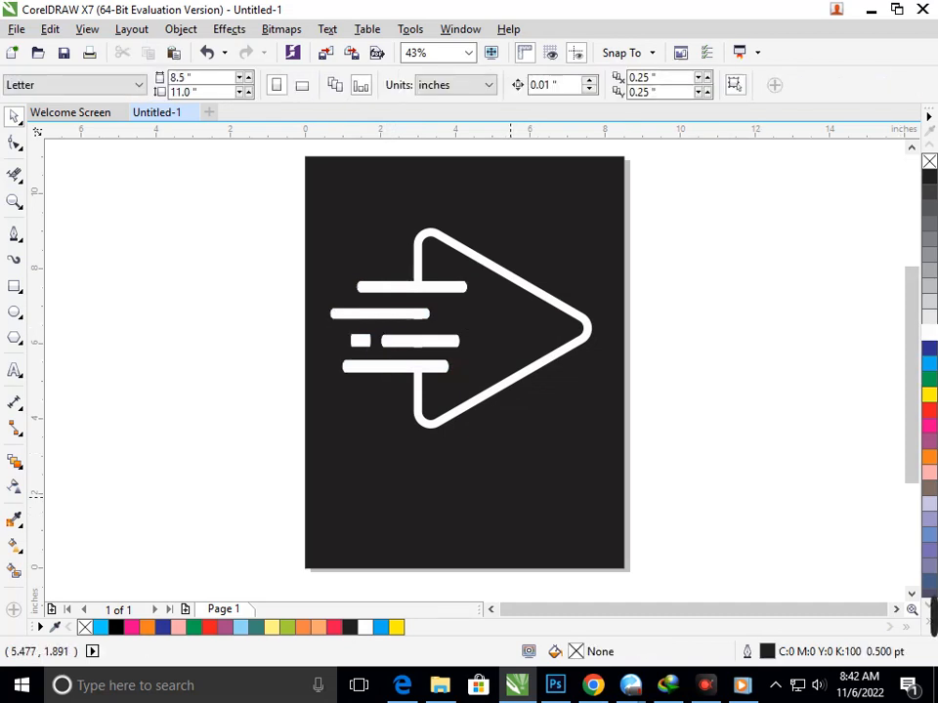